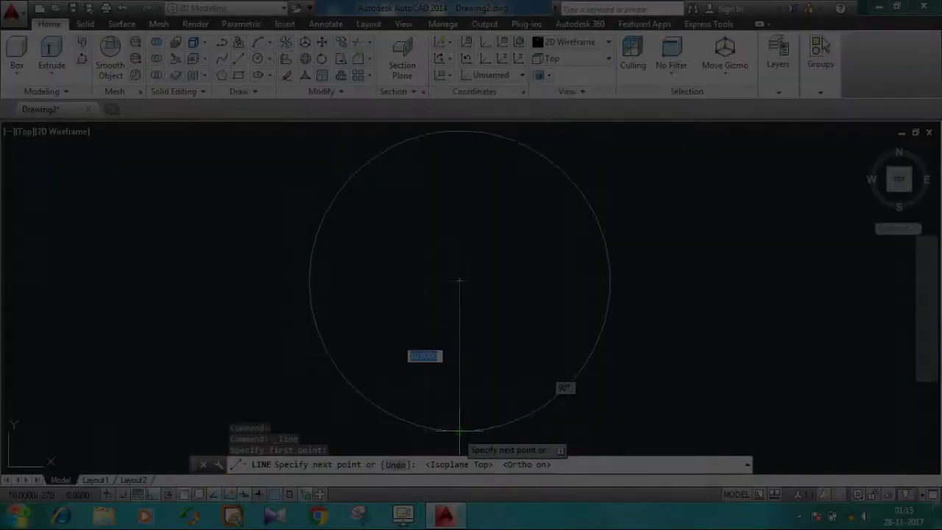
# End the radius line at the circle's bottom quadrant and expand the Draw and Modify panels.
pyautogui.click(459, 431)
pyautogui.press('Escape')
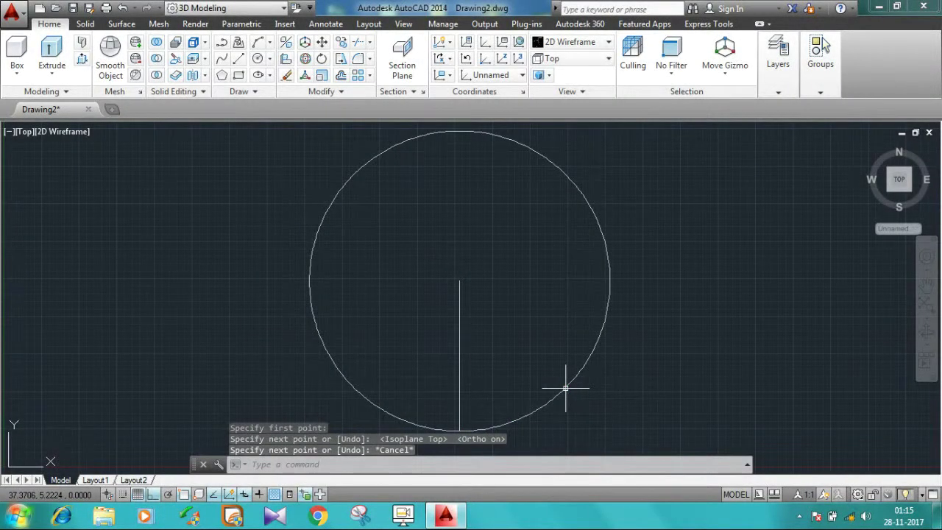
pyautogui.click(254, 92)
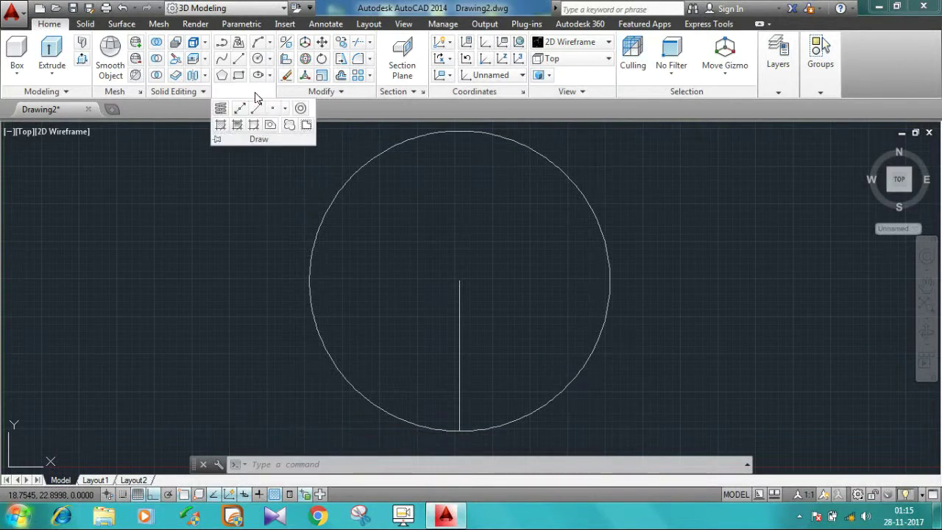
pyautogui.click(329, 94)
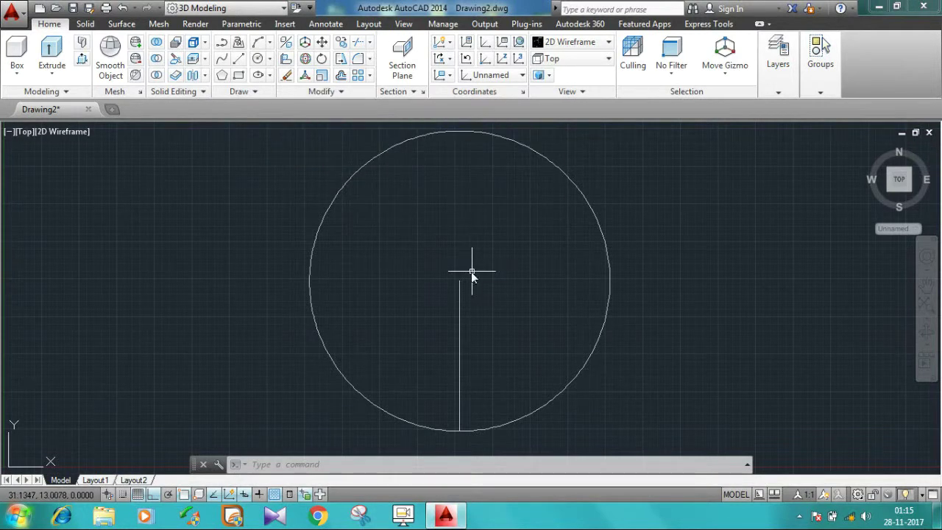
pyautogui.write('ARRAY')
pyautogui.press('Return')
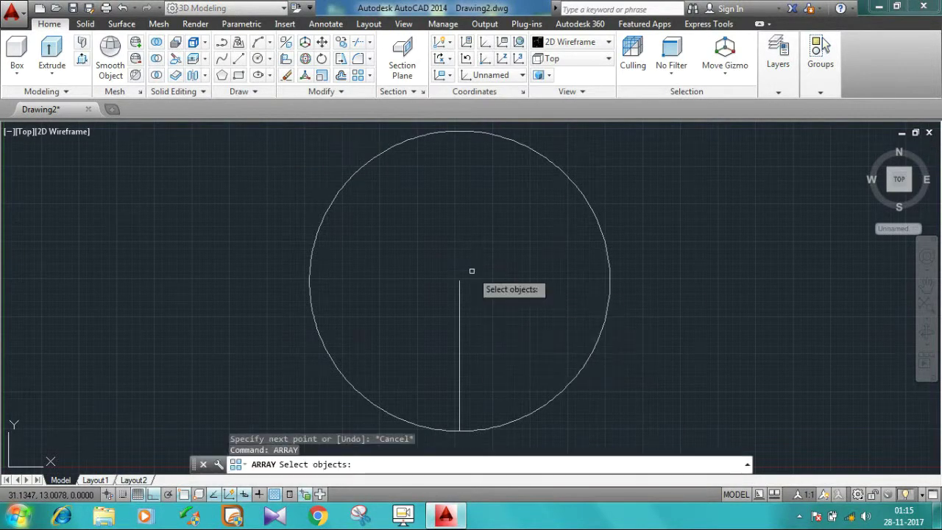
pyautogui.click(459, 324)
pyautogui.press('Return')
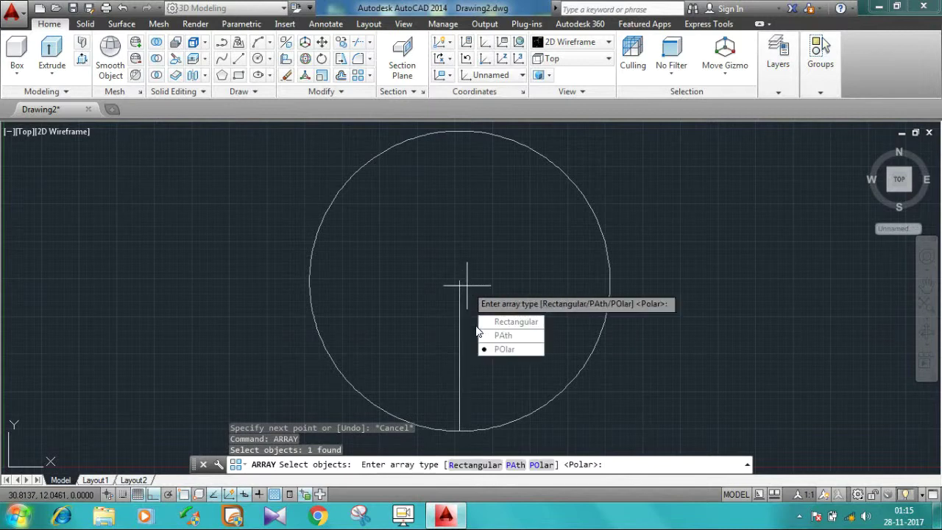
pyautogui.click(496, 349)
pyautogui.click(459, 281)
pyautogui.write('275')
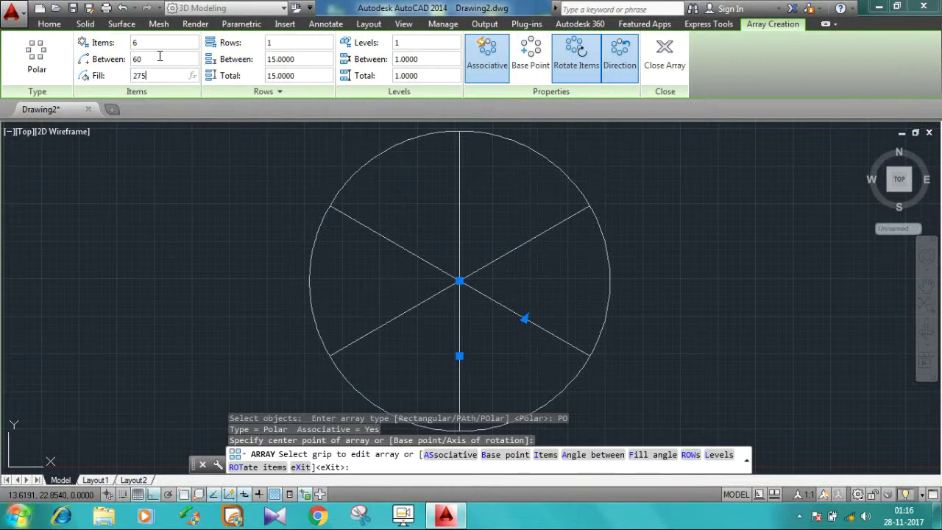
pyautogui.press('Return')
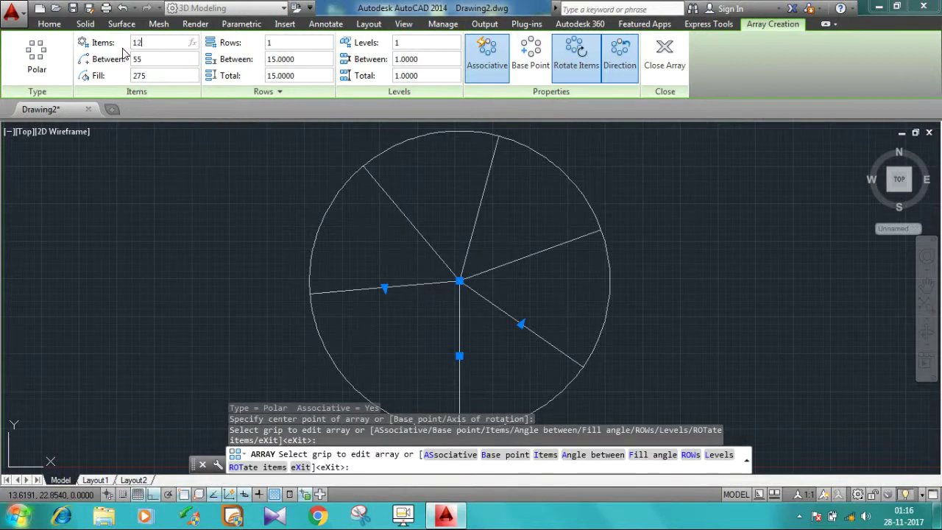
pyautogui.press('Return')
pyautogui.scroll(-2, 434, 287)
pyautogui.press('Escape')
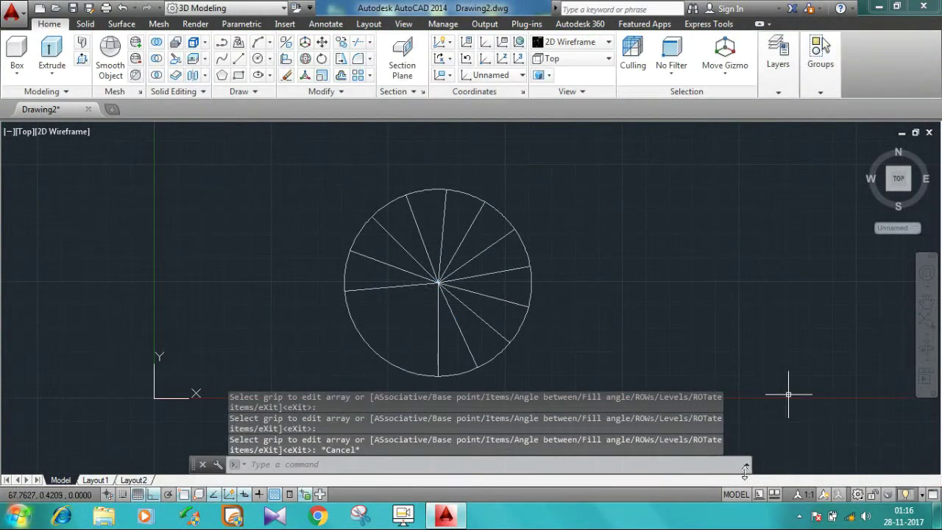
pyautogui.scroll(1, 515, 294)
pyautogui.scroll(1, 389, 243)
pyautogui.scroll(-1, 389, 250)
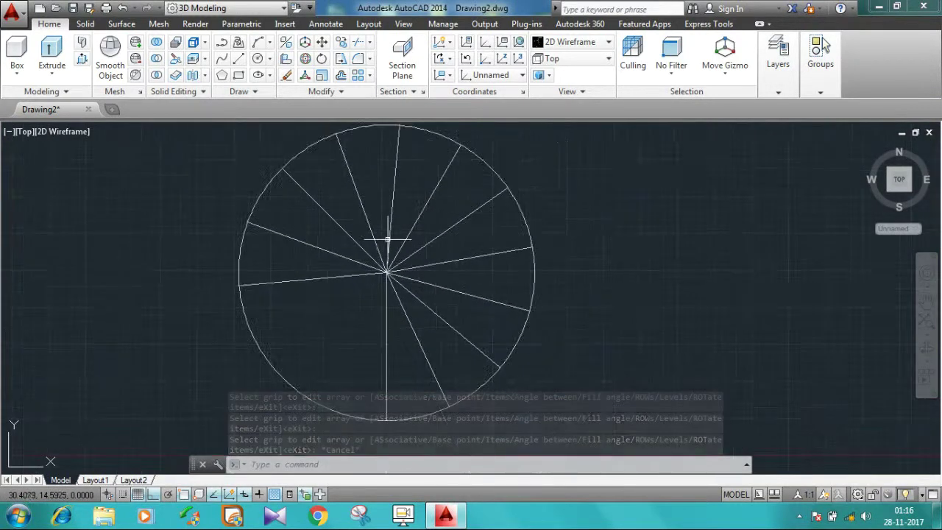
pyautogui.hotkey('ctrl', 'z')
pyautogui.hotkey('ctrl', 'z')
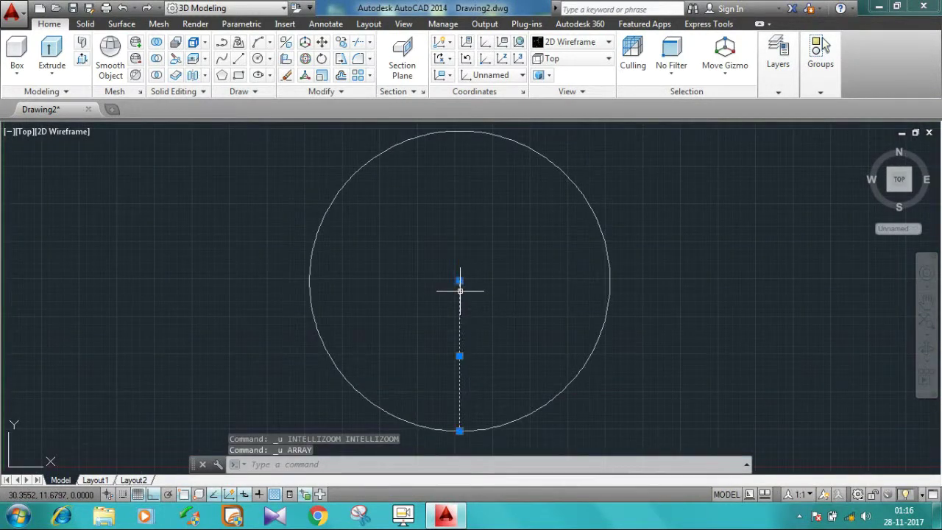
pyautogui.press('Delete')
pyautogui.click(258, 58)
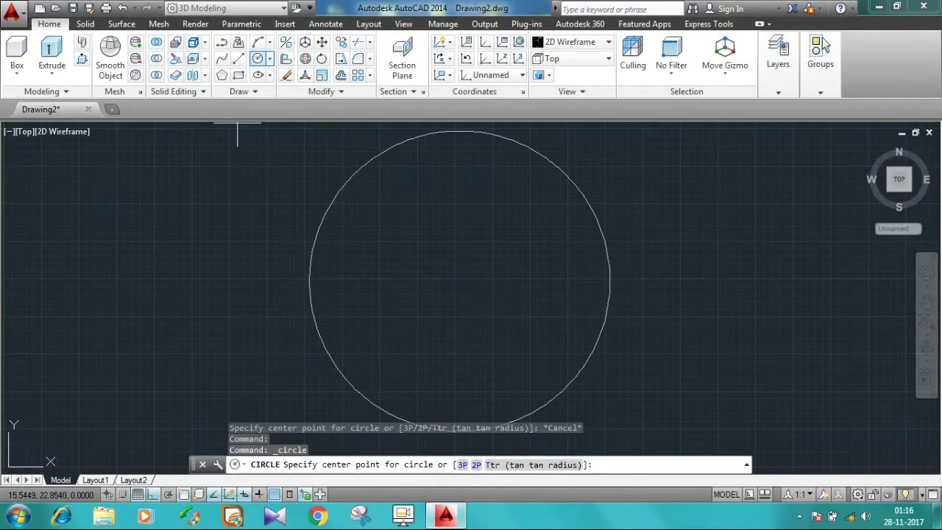
# Draw a radius-1 circle at the centre and a line from it down to the big circle's bottom.
pyautogui.click(459, 280)
pyautogui.write('1')
pyautogui.press('Return')
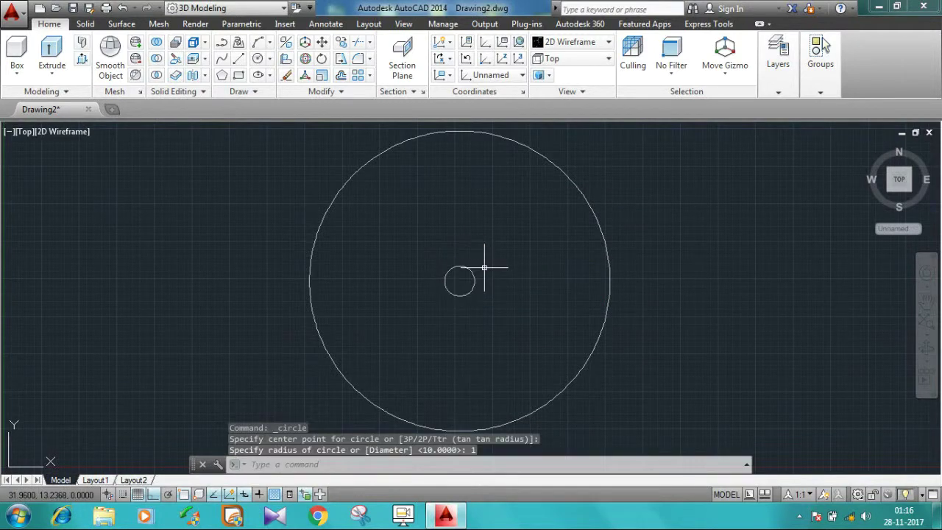
pyautogui.doubleClick(239, 58)
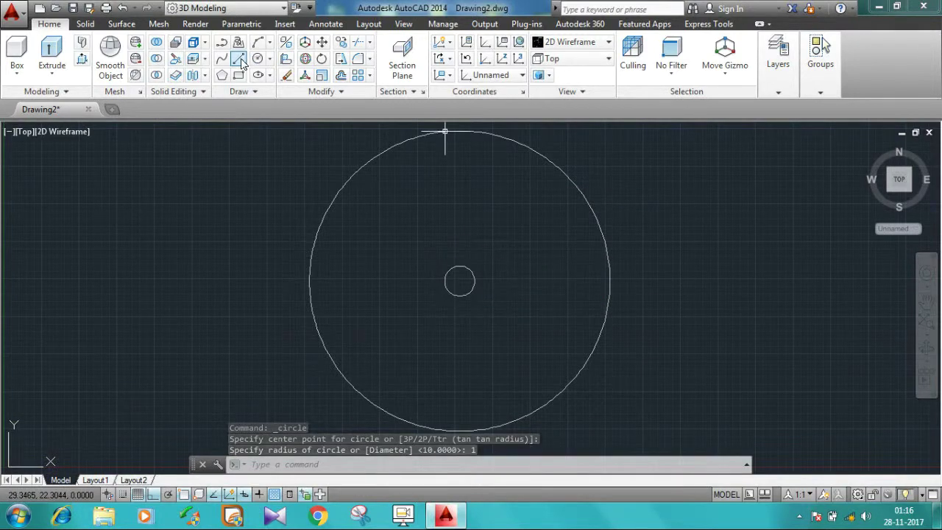
pyautogui.click(459, 295)
pyautogui.click(459, 430)
pyautogui.press('Escape')
pyautogui.press('Escape')
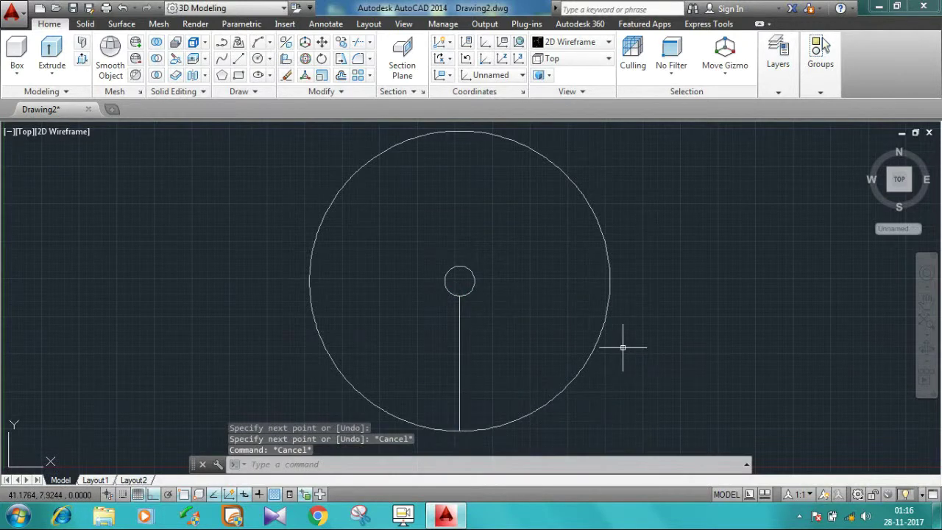
# Polar-array the new line into 12 spokes spread over 275 degrees around the centre.
pyautogui.write('arr')
pyautogui.press('Down')
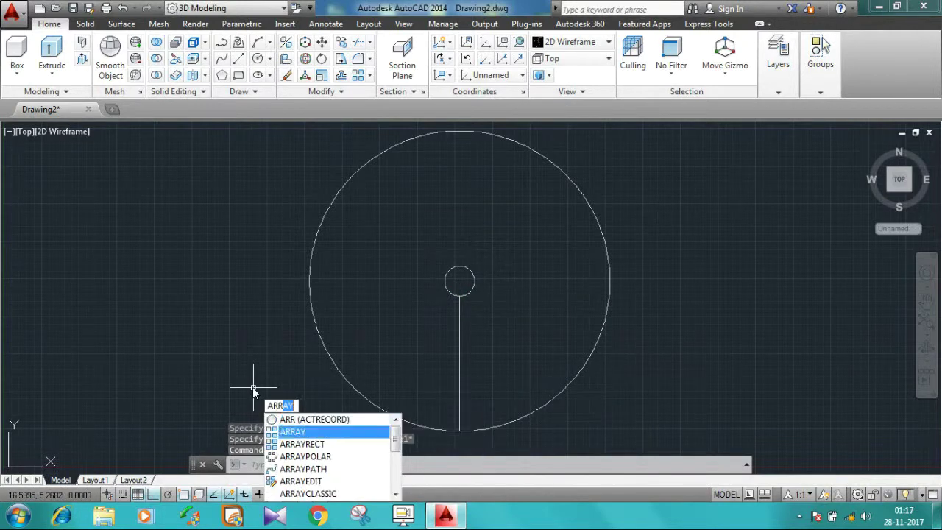
pyautogui.press('Return')
pyautogui.click(459, 373)
pyautogui.press('Return')
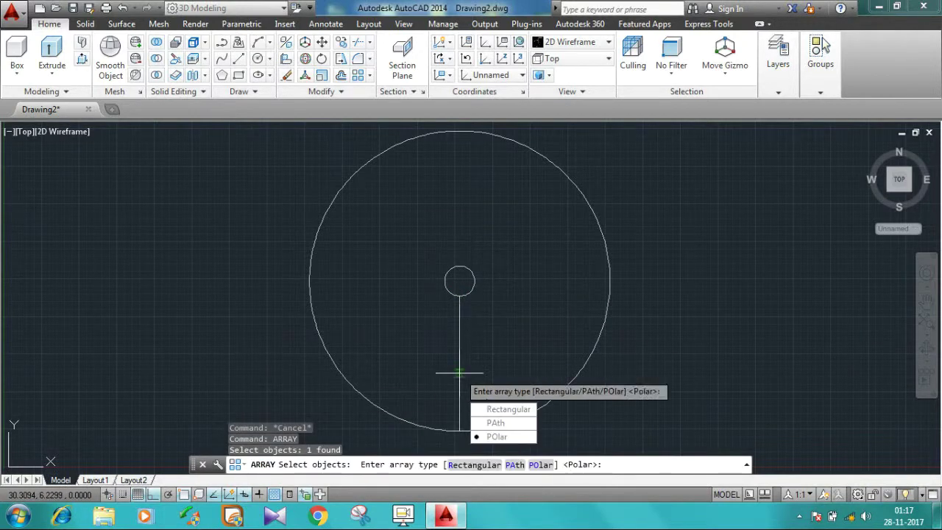
pyautogui.click(474, 440)
pyautogui.click(459, 280)
pyautogui.write('275')
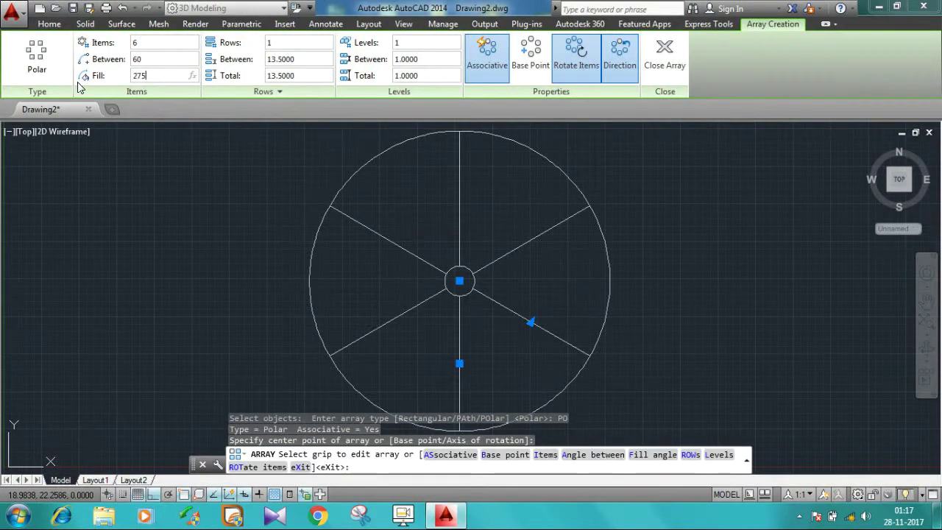
pyautogui.press('Return')
pyautogui.write('12')
pyautogui.press('Return')
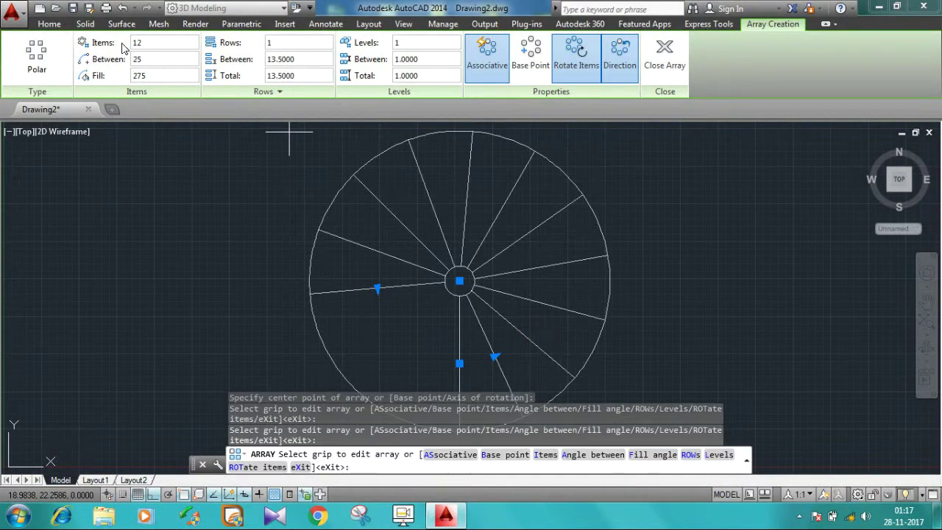
pyautogui.click(927, 389)
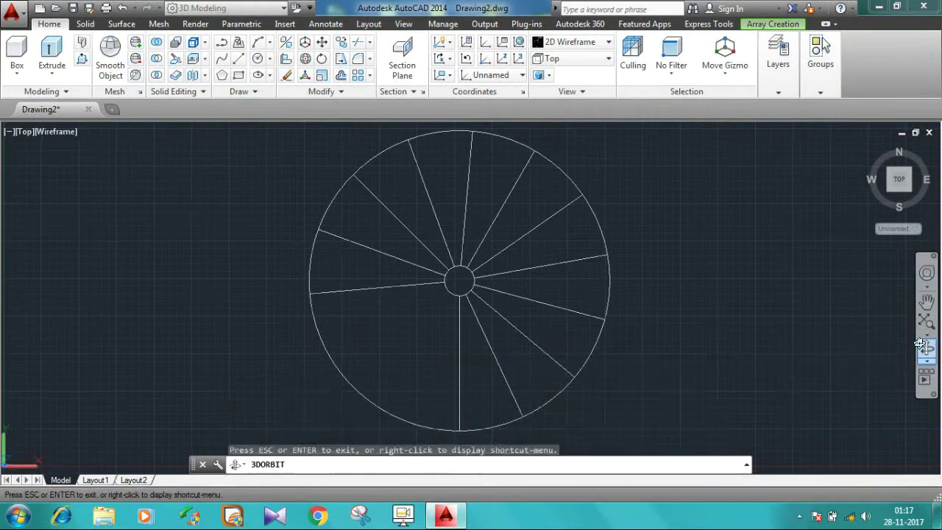
# Tilt the view, try Presspull on a wedge, then undo the 12-spoke polar array.
pyautogui.keyDown('shift'); pyautogui.moveTo(573, 221); pyautogui.dragTo(543, 311, button='middle'); pyautogui.keyUp('shift')
pyautogui.press('Escape')
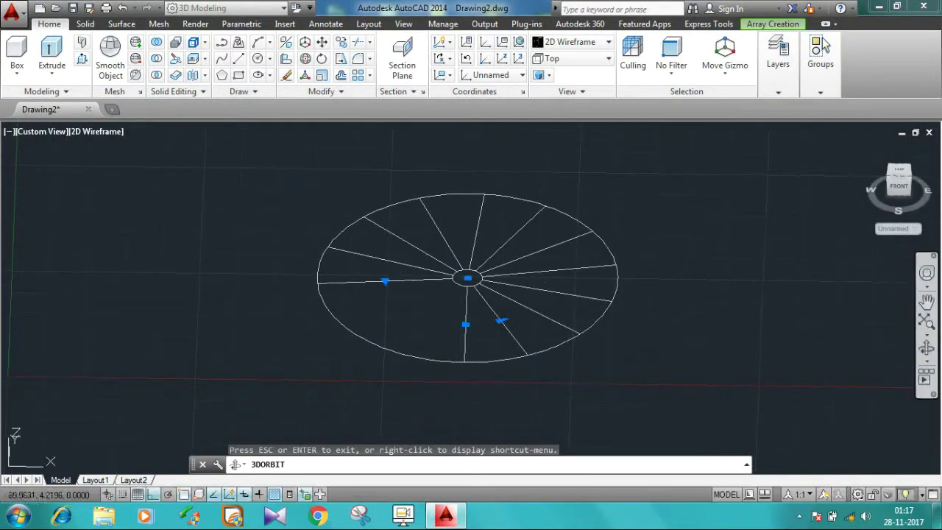
pyautogui.click(82, 59)
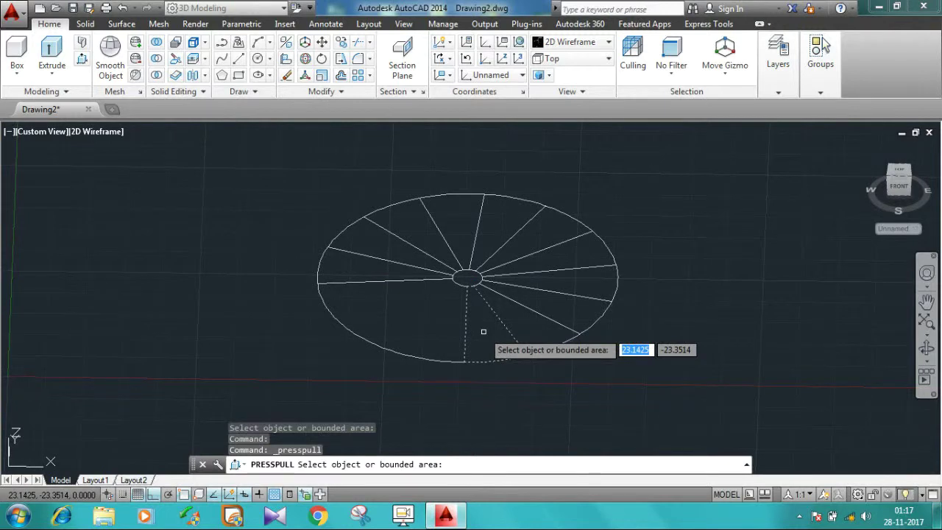
pyautogui.click(484, 333)
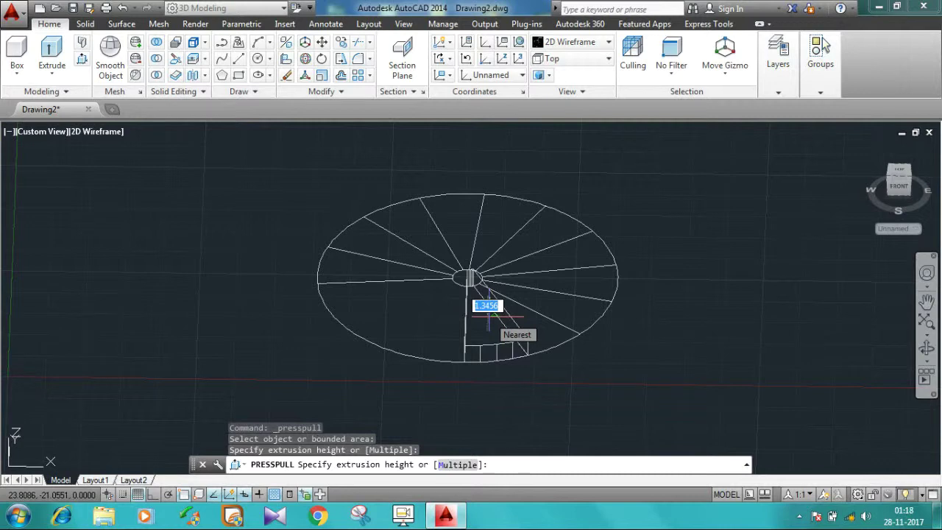
pyautogui.press('Escape')
pyautogui.press('Return')
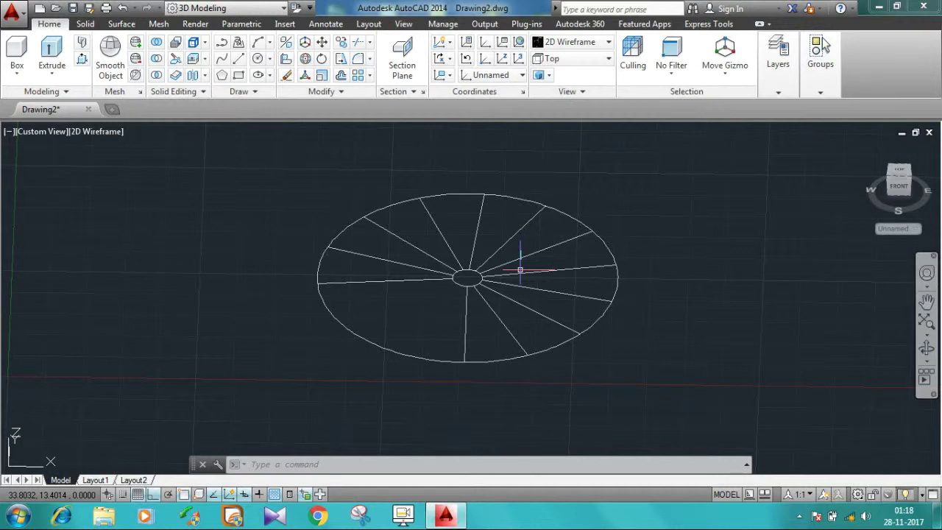
pyautogui.hotkey('ctrl', 'z')
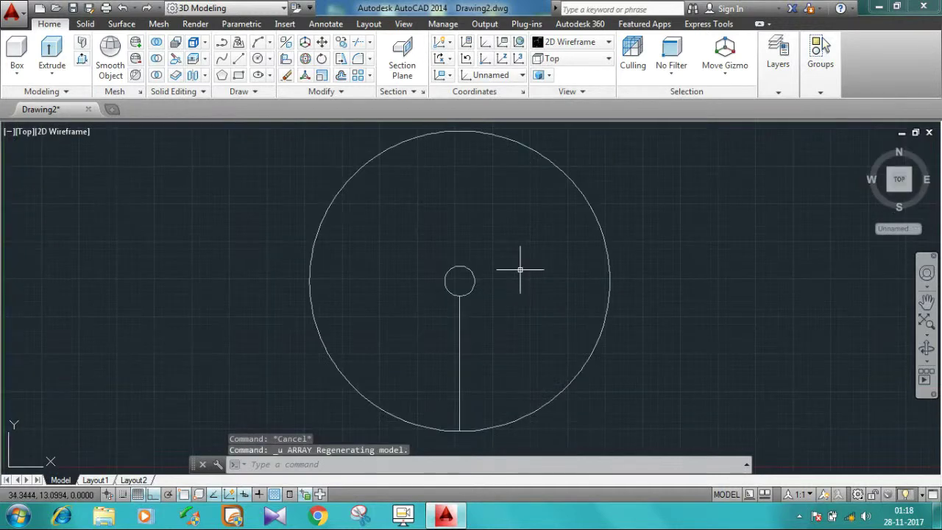
pyautogui.keyDown('shift'); pyautogui.moveTo(626, 418); pyautogui.dragTo(657, 343, button='middle'); pyautogui.keyUp('shift')
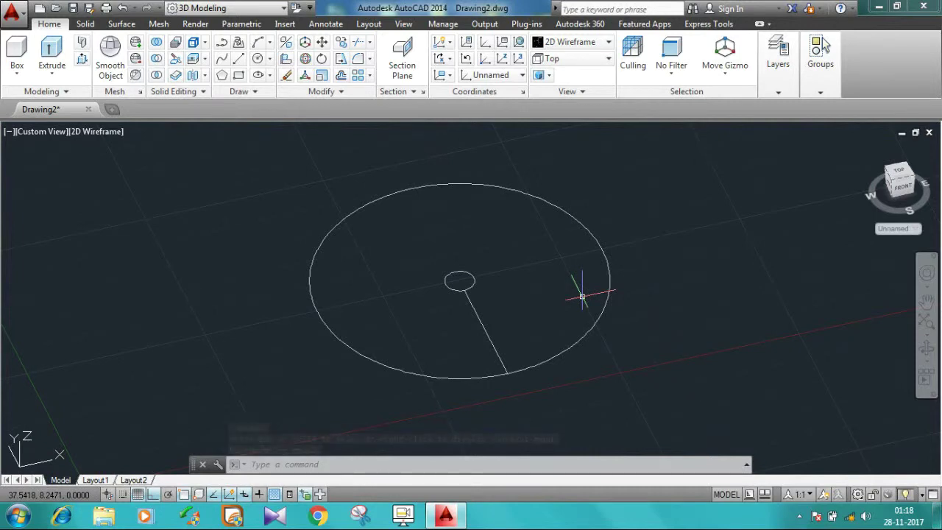
pyautogui.write('HE')
pyautogui.press('Down')
pyautogui.press('Return')
pyautogui.click(460, 281)
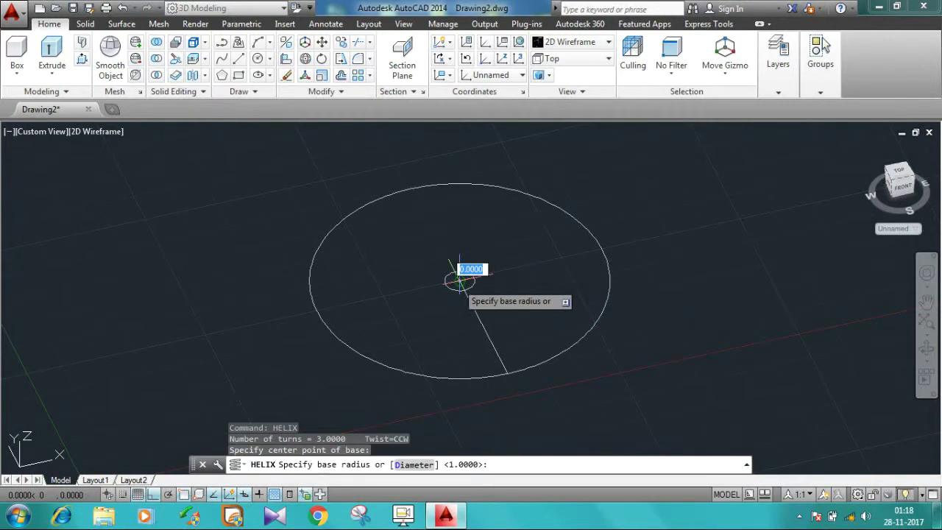
pyautogui.click(500, 377)
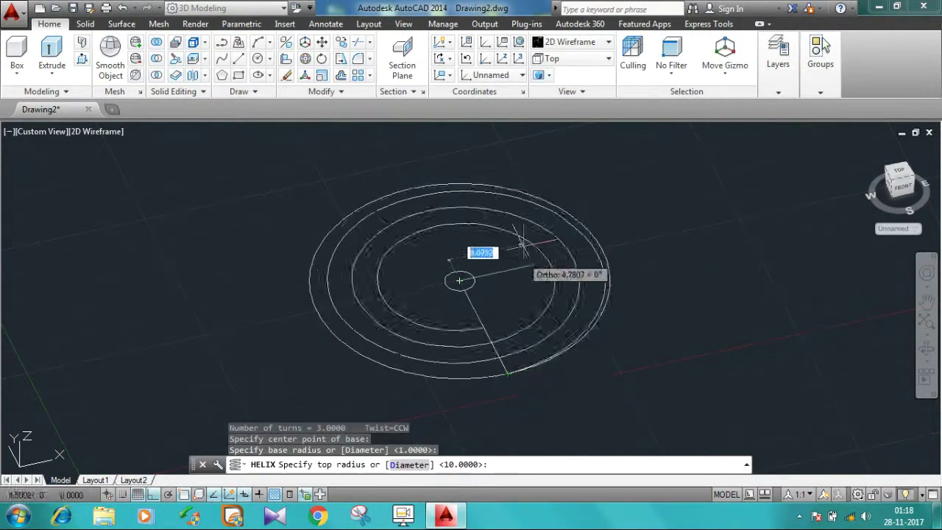
pyautogui.click(460, 280)
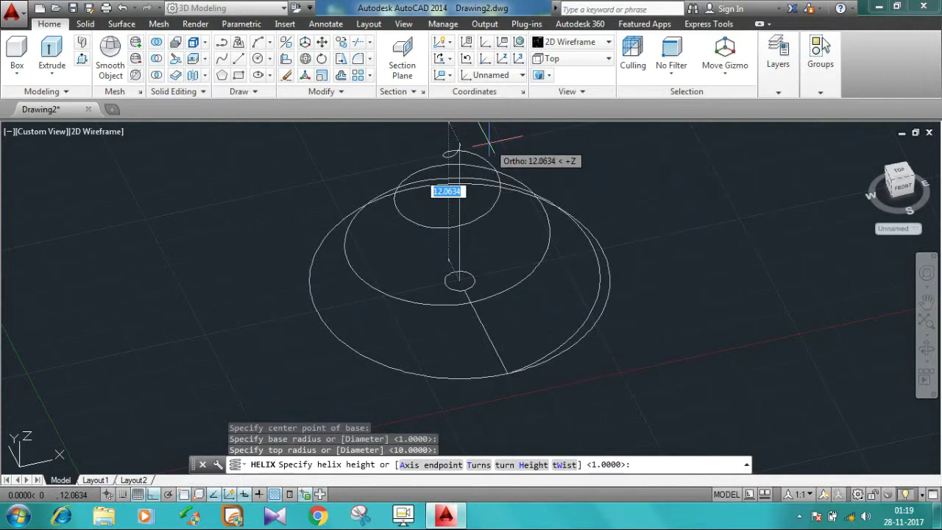
pyautogui.scroll(2, 485, 140)
pyautogui.scroll(-2, 486, 139)
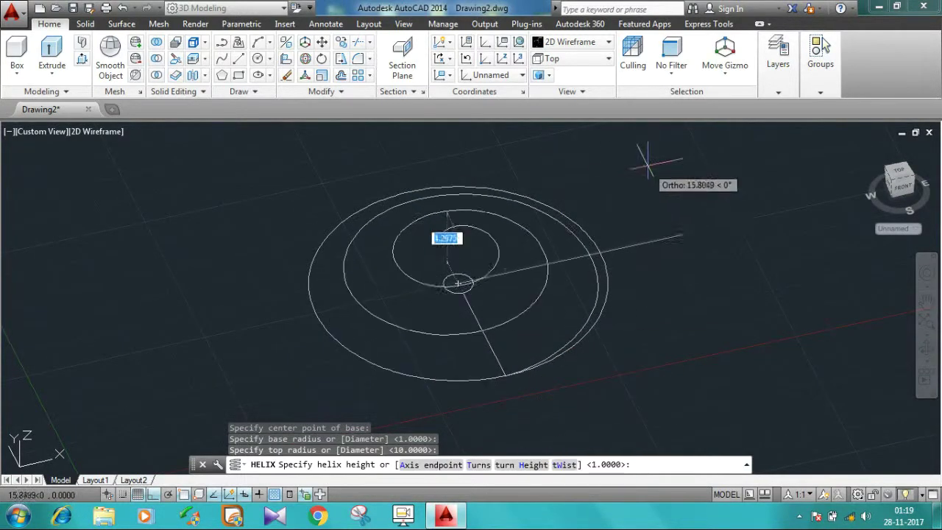
pyautogui.write('45')
pyautogui.press('Return')
pyautogui.scroll(3, 635, 252)
pyautogui.scroll(-4, 610, 193)
pyautogui.scroll(-2, 551, 239)
pyautogui.moveTo(552, 240)
pyautogui.keyDown('shift'); pyautogui.mouseDown(button='middle')
pyautogui.moveTo(511, 228)
pyautogui.moveTo(525, 231)
pyautogui.mouseUp(button='middle'); pyautogui.keyUp('shift')
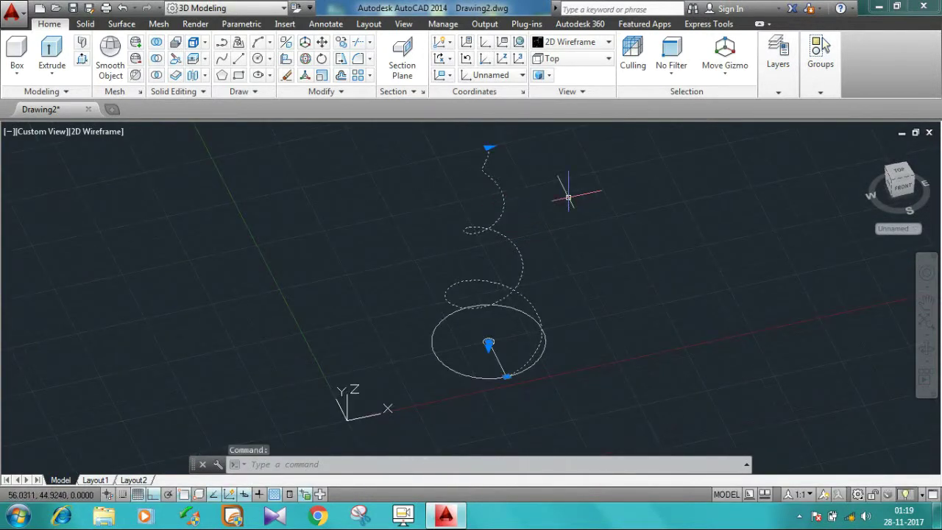
pyautogui.press('Escape')
pyautogui.hotkey('ctrl', 'z')
pyautogui.hotkey('ctrl', 'z')
pyautogui.hotkey('ctrl', 'z')
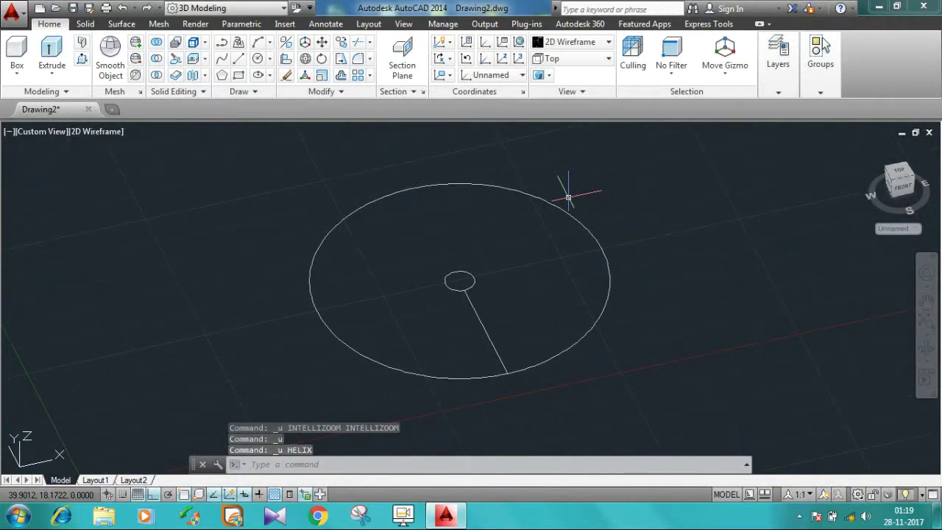
# Draw a three-turn helix centred on the small circle with base and top radius 10, then orbit it.
pyautogui.write('HELIX')
pyautogui.press('Return')
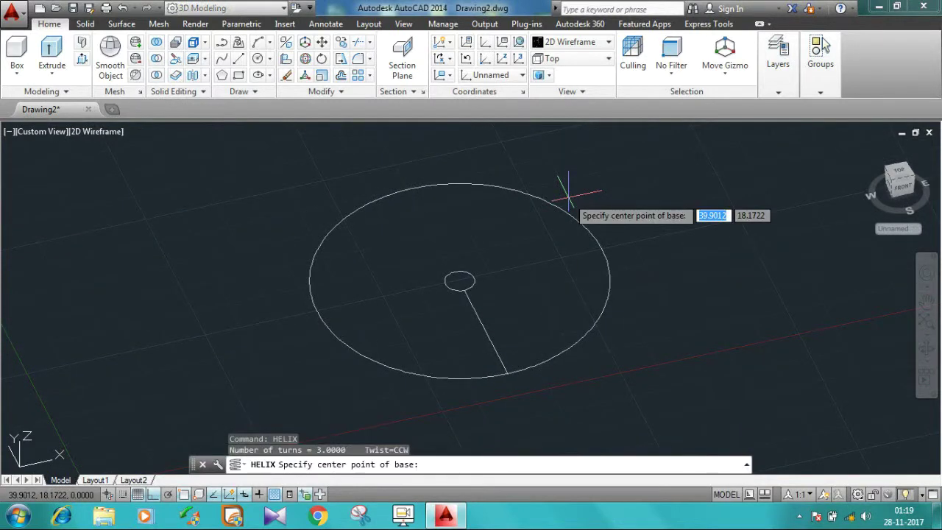
pyautogui.click(459, 281)
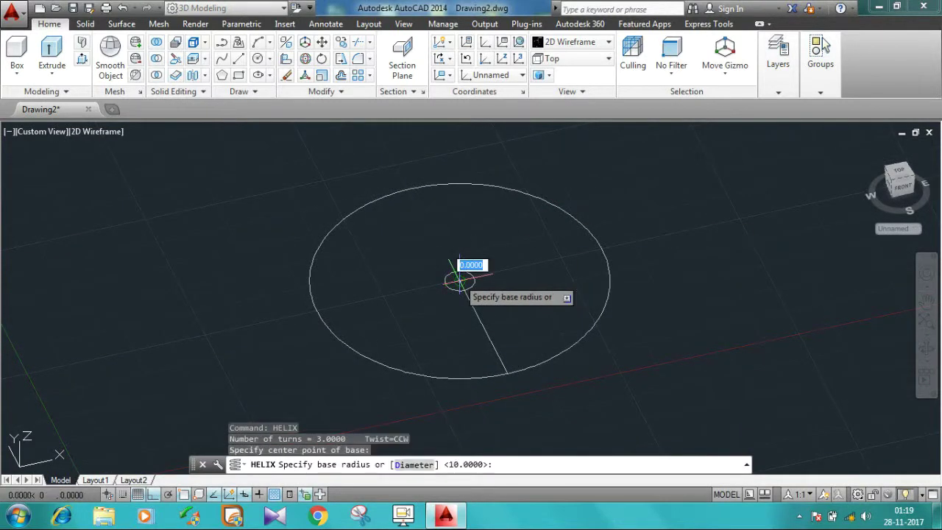
pyautogui.click(507, 372)
pyautogui.click(506, 372)
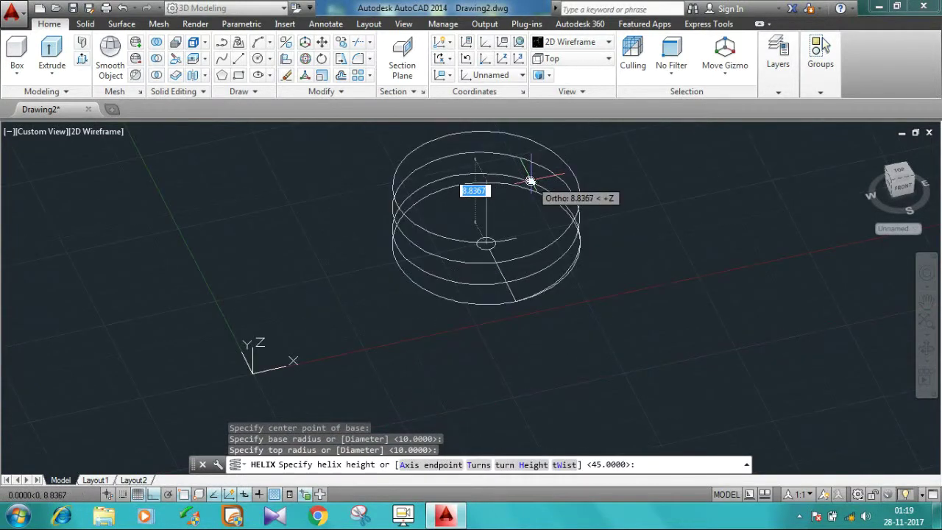
pyautogui.moveTo(491, 142); pyautogui.dragTo(475, 193, button='middle')
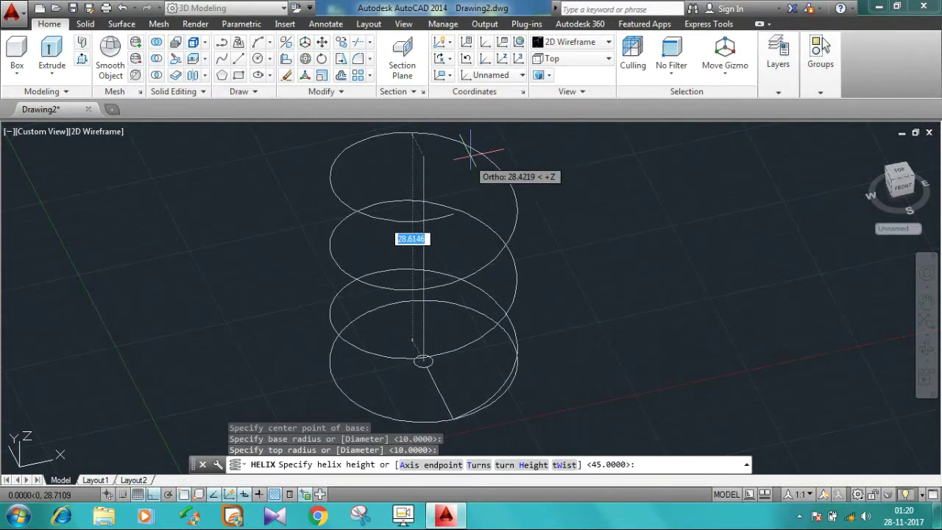
pyautogui.scroll(-2, 472, 154)
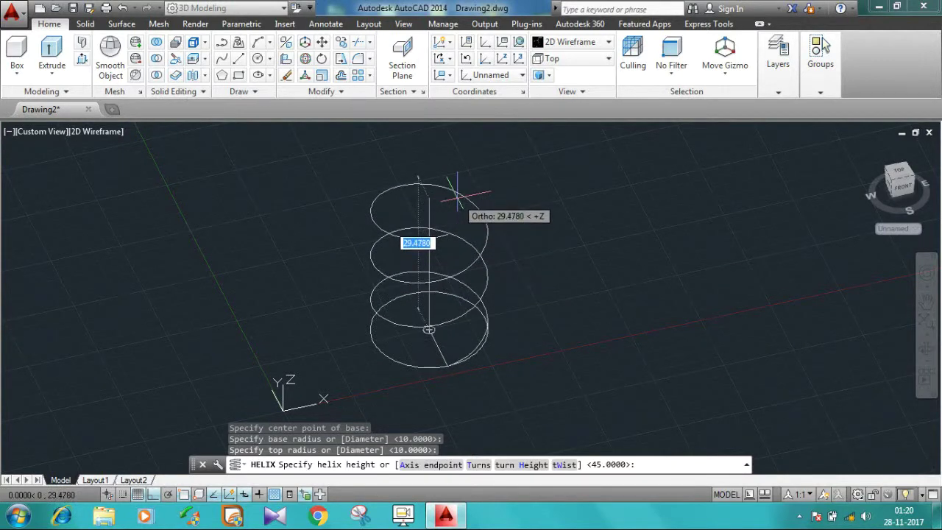
pyautogui.press('Return')
pyautogui.moveTo(630, 248)
pyautogui.keyDown('shift'); pyautogui.mouseDown(button='middle')
pyautogui.moveTo(435, 259)
pyautogui.moveTo(567, 287)
pyautogui.moveTo(696, 276)
pyautogui.moveTo(698, 314)
pyautogui.moveTo(707, 310)
pyautogui.moveTo(572, 287)
pyautogui.moveTo(655, 287)
pyautogui.moveTo(689, 303)
pyautogui.mouseUp(button='middle'); pyautogui.keyUp('shift')
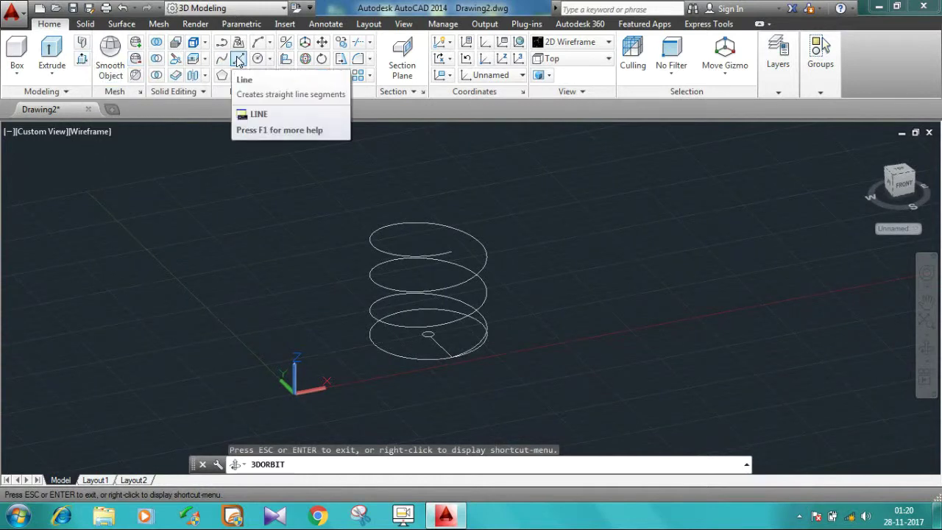
# Polar-array the radius line into 25 spokes over 275° around the small circle's centre.
pyautogui.press('Escape')
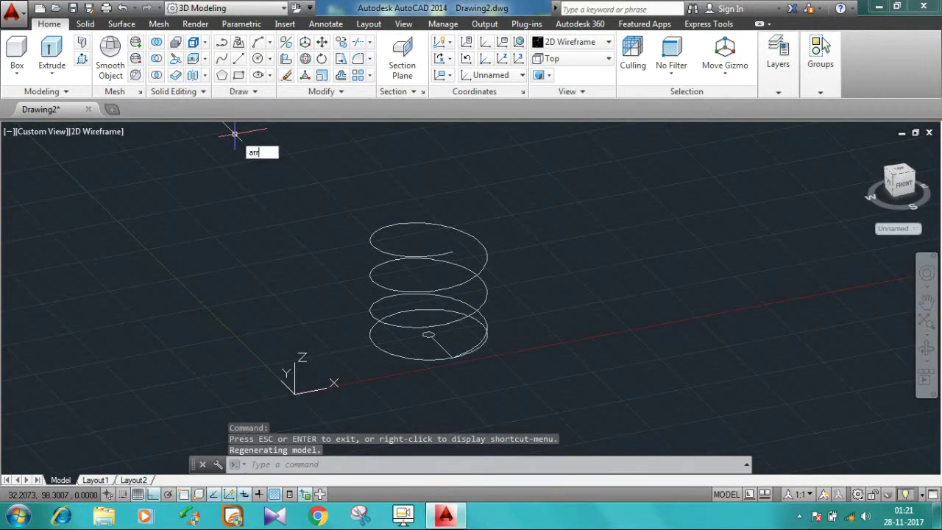
pyautogui.press('Return')
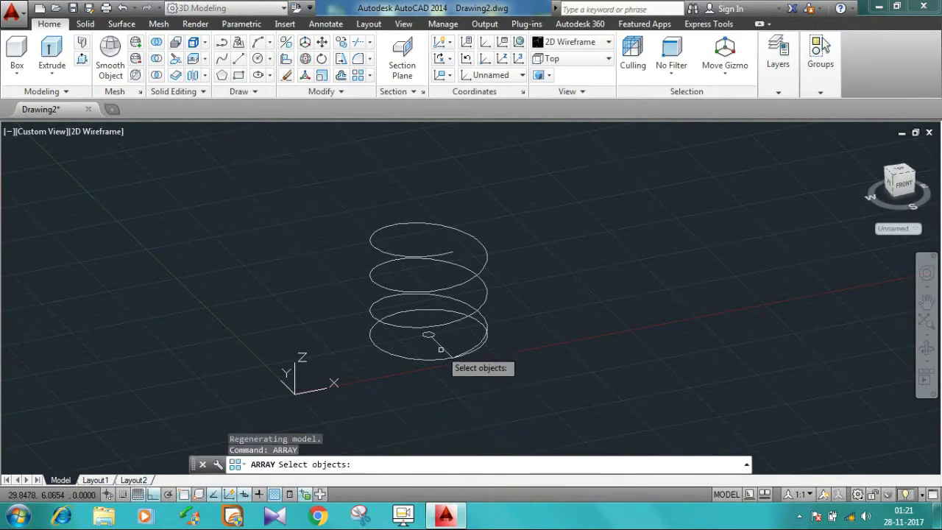
pyautogui.press('Return')
pyautogui.write('po')
pyautogui.press('Return')
pyautogui.scroll(2, 420, 344)
pyautogui.scroll(4, 415, 344)
pyautogui.click(416, 343)
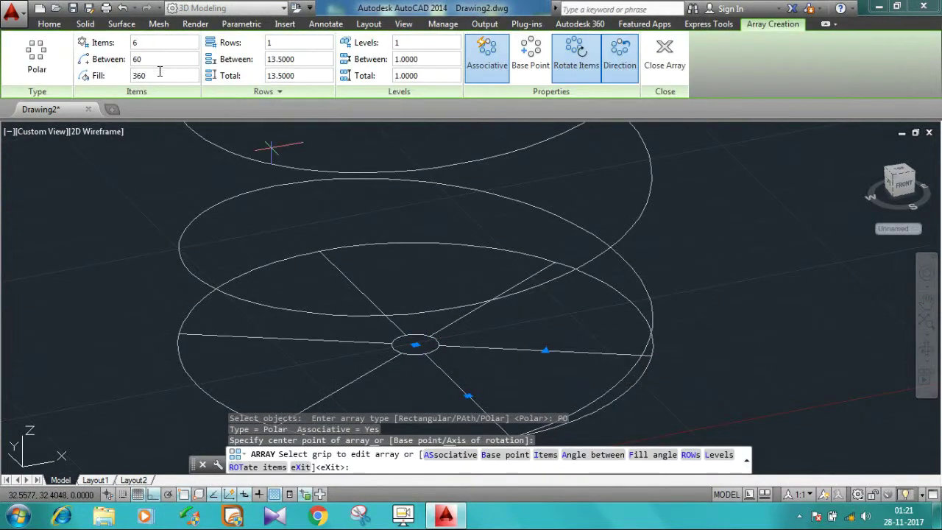
pyautogui.press('Return')
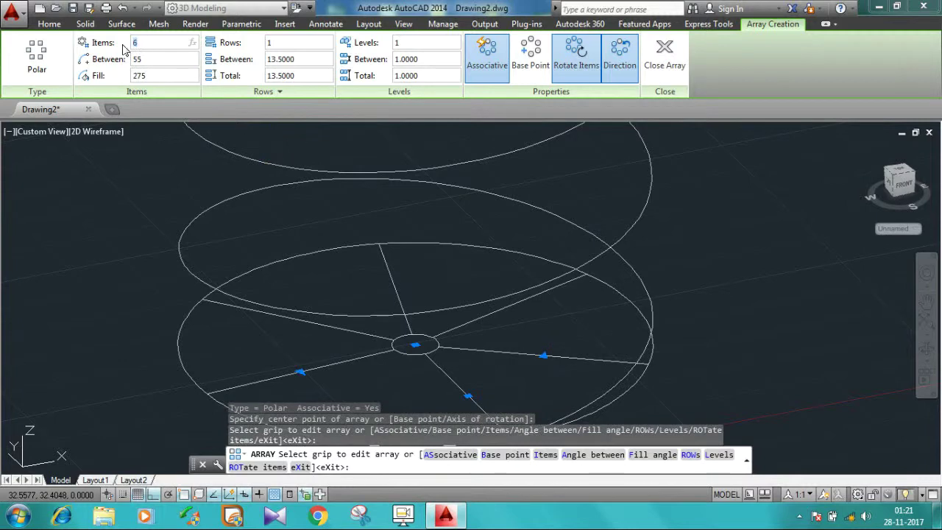
pyautogui.write('5')
pyautogui.press('Return')
pyautogui.scroll(-4, 435, 272)
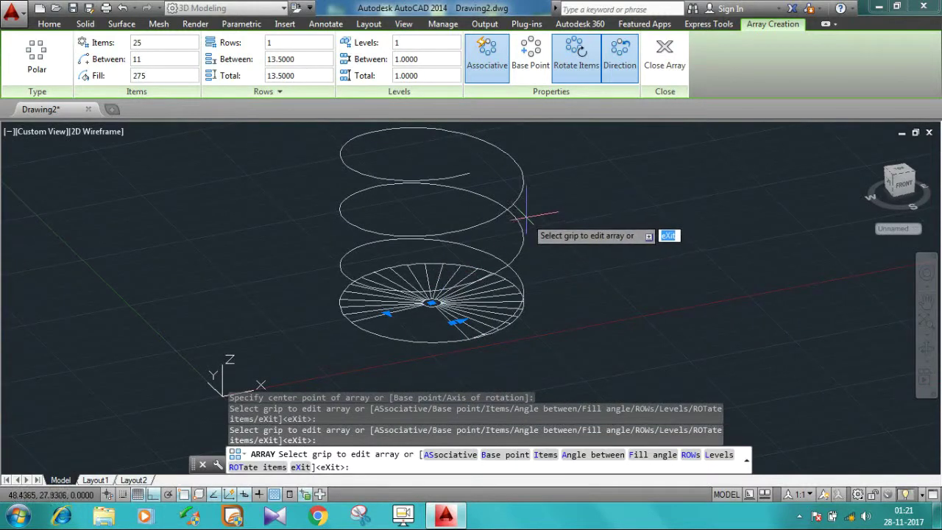
pyautogui.press('Escape')
pyautogui.click(82, 59)
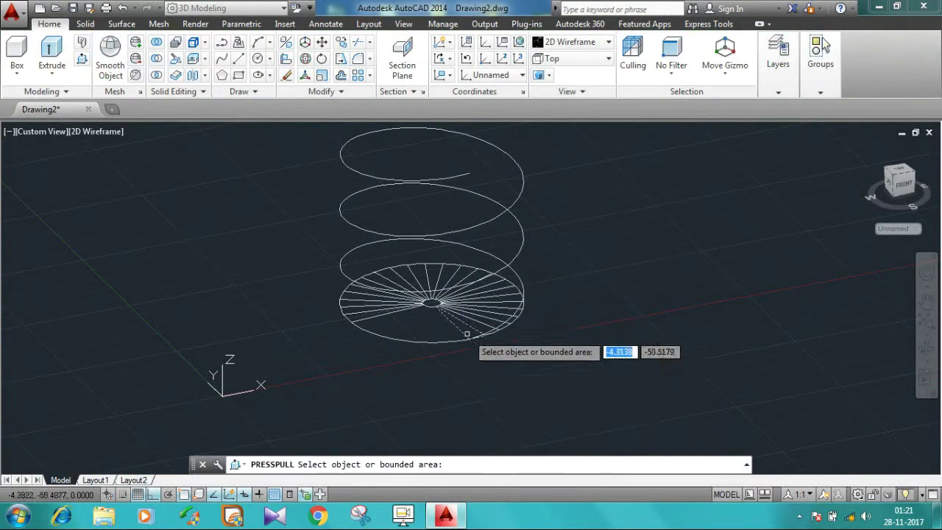
# Presspull the front wedge between two spokes up to a height of 1.
pyautogui.click(467, 320)
pyautogui.write('1')
pyautogui.press('Return')
pyautogui.scroll(3, 647, 294)
pyautogui.scroll(2, 467, 227)
pyautogui.scroll(2, 390, 284)
pyautogui.press('Return')
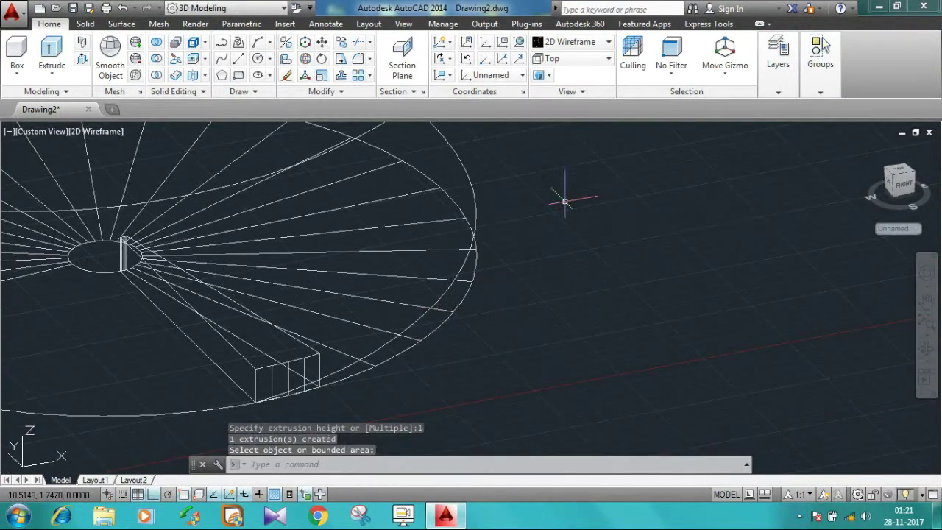
pyautogui.moveTo(261, 267); pyautogui.dragTo(305, 291, button='middle')
pyautogui.scroll(-3, 305, 291)
pyautogui.scroll(1, 381, 275)
pyautogui.scroll(-1, 404, 248)
pyautogui.write('Arr')
pyautogui.press('Return')
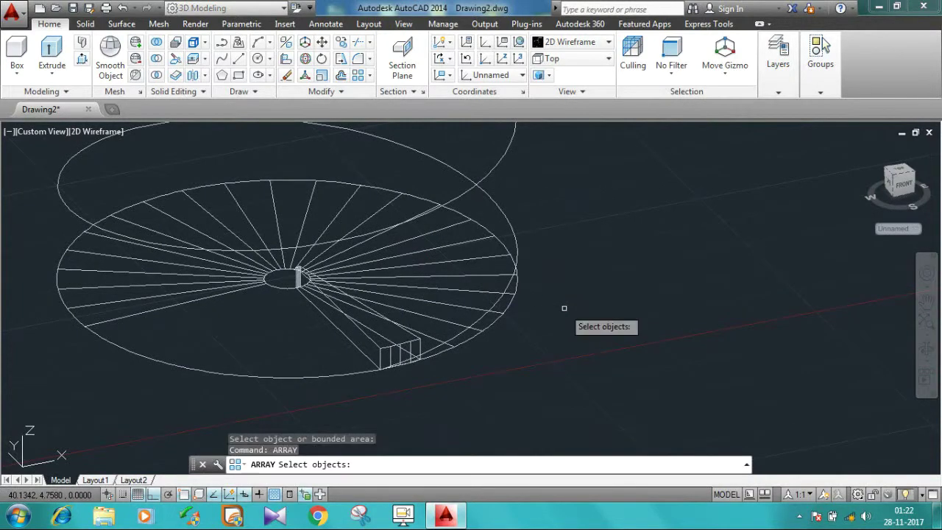
# Path-array the wedge step along the helix into 64 copies.
pyautogui.click(330, 301)
pyautogui.press('Return')
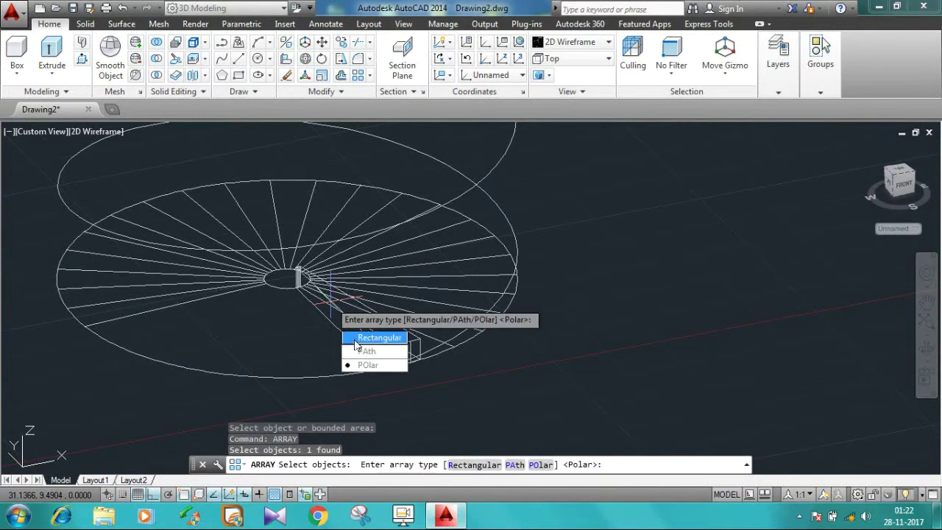
pyautogui.write('PA')
pyautogui.press('Return')
pyautogui.click(512, 234)
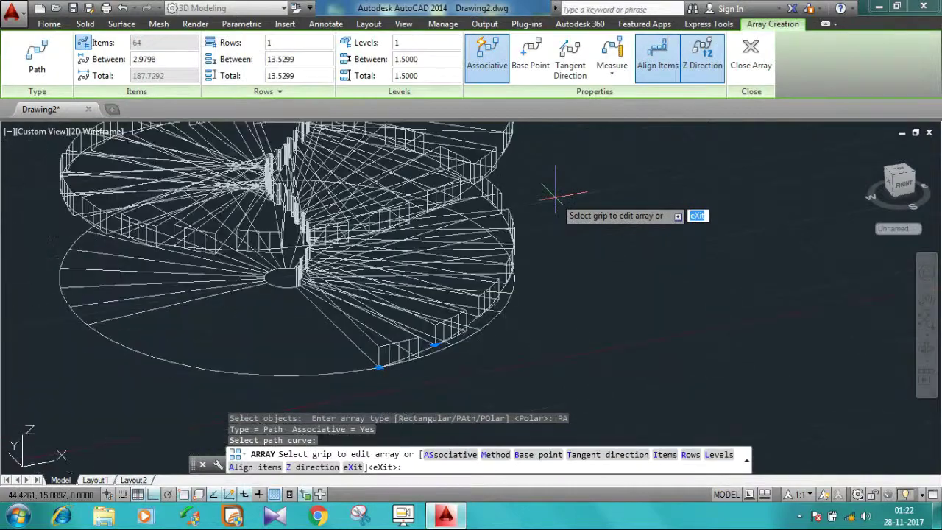
pyautogui.scroll(-2, 548, 189)
pyautogui.scroll(-2, 543, 181)
pyautogui.scroll(1, 522, 221)
pyautogui.scroll(3, 496, 275)
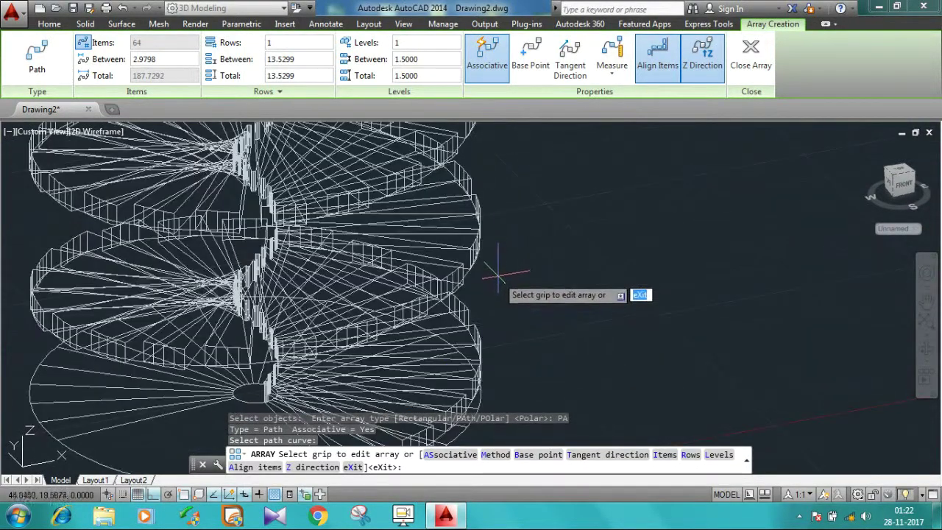
pyautogui.rightClick(497, 266)
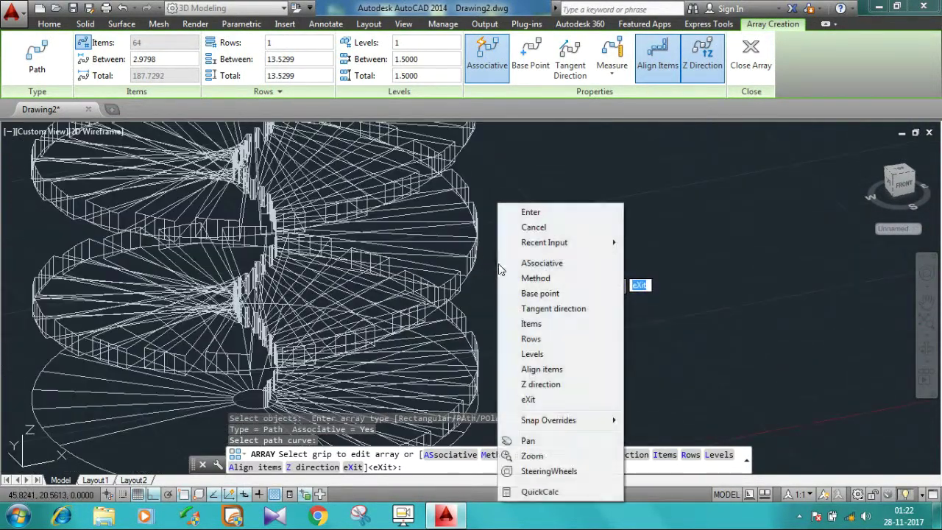
pyautogui.click(540, 208)
pyautogui.scroll(-2, 535, 207)
pyautogui.scroll(-2, 535, 206)
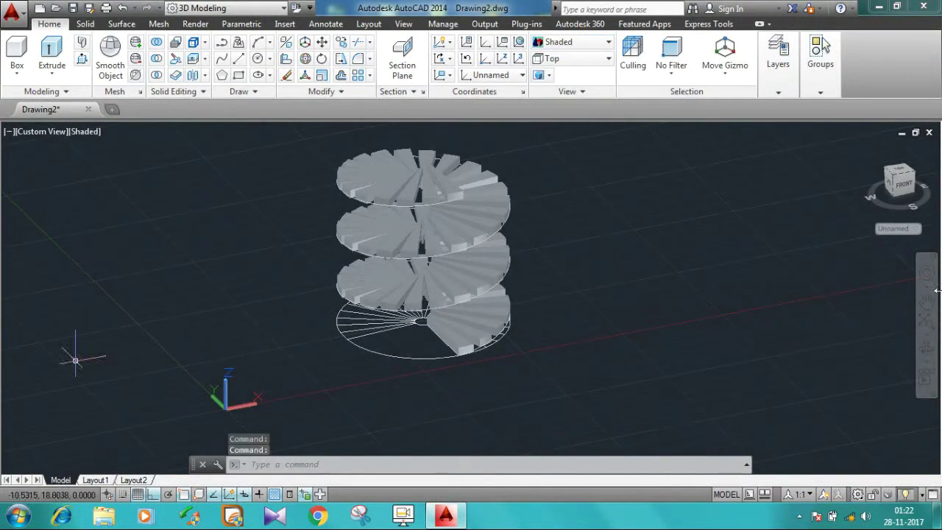
# Orbit the shaded staircase to an elevated view and zoom in on the spiral steps.
pyautogui.click(926, 348)
pyautogui.moveTo(577, 321)
pyautogui.mouseDown()
pyautogui.moveTo(258, 255)
pyautogui.moveTo(520, 331)
pyautogui.moveTo(483, 326)
pyautogui.moveTo(631, 330)
pyautogui.moveTo(800, 284)
pyautogui.moveTo(832, 292)
pyautogui.moveTo(790, 234)
pyautogui.moveTo(801, 341)
pyautogui.moveTo(805, 268)
pyautogui.mouseUp()
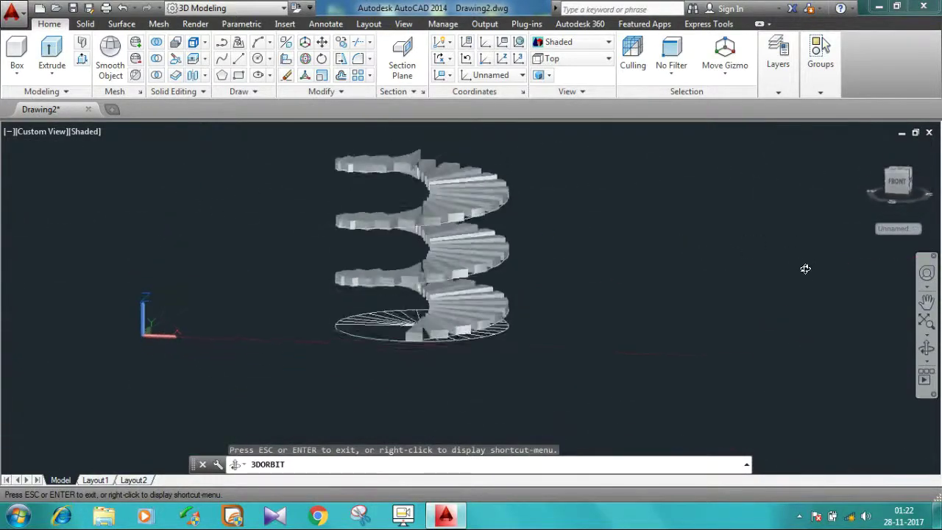
pyautogui.moveTo(732, 259)
pyautogui.mouseDown()
pyautogui.moveTo(763, 304)
pyautogui.moveTo(569, 303)
pyautogui.moveTo(573, 320)
pyautogui.moveTo(744, 299)
pyautogui.moveTo(595, 343)
pyautogui.moveTo(524, 283)
pyautogui.mouseUp()
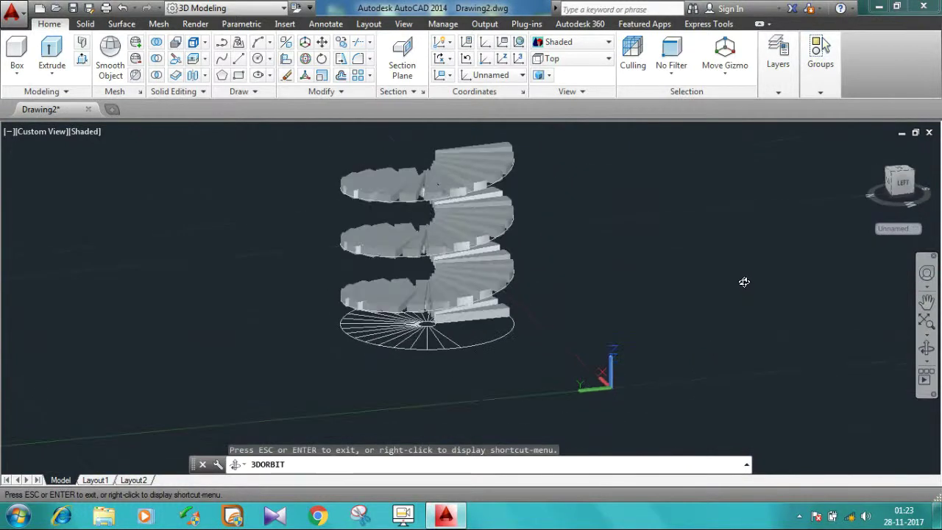
pyautogui.press('Escape')
pyautogui.scroll(5, 625, 263)
pyautogui.scroll(2, 690, 263)
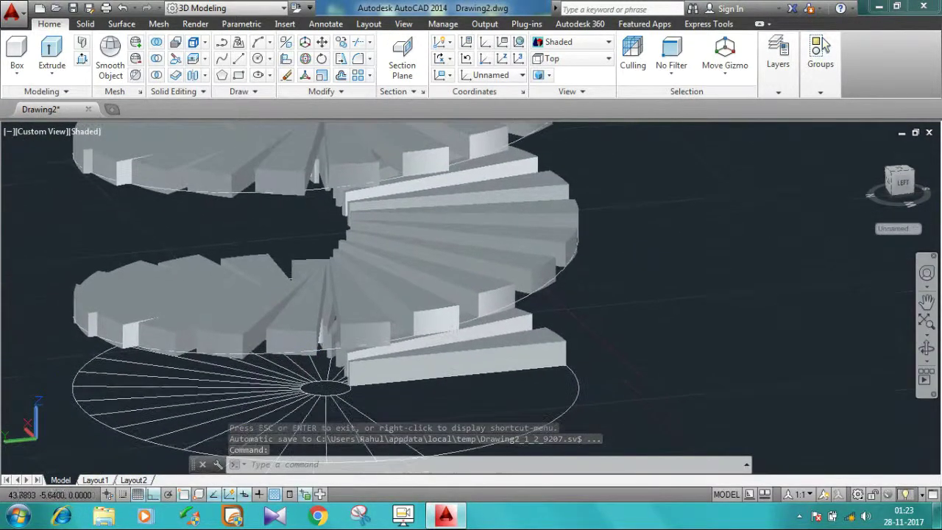
pyautogui.scroll(2, 552, 294)
pyautogui.scroll(-4, 552, 294)
pyautogui.scroll(3, 551, 295)
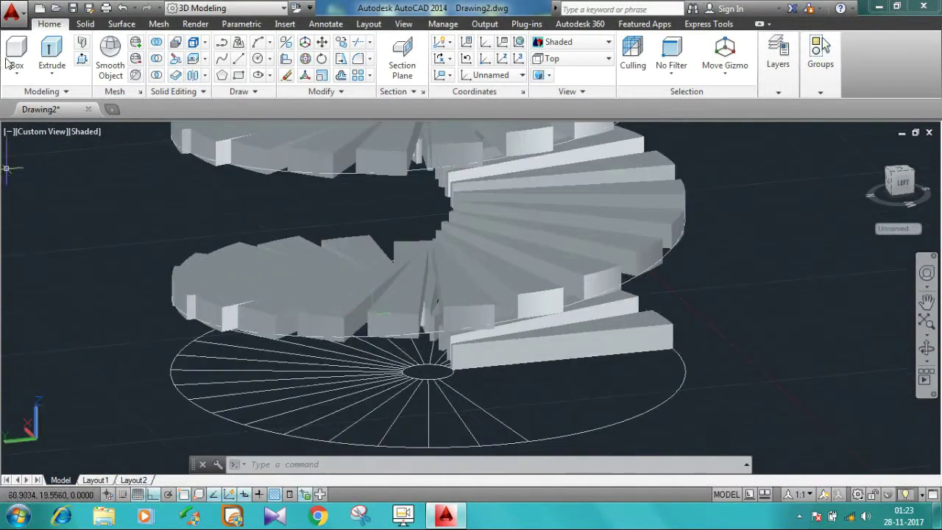
# Presspull the small centre circle up into a solid column through the middle of the steps.
pyautogui.click(82, 60)
pyautogui.click(429, 372)
pyautogui.scroll(-2, 449, 147)
pyautogui.scroll(-2, 445, 137)
pyautogui.scroll(3, 397, 163)
pyautogui.scroll(3, 395, 161)
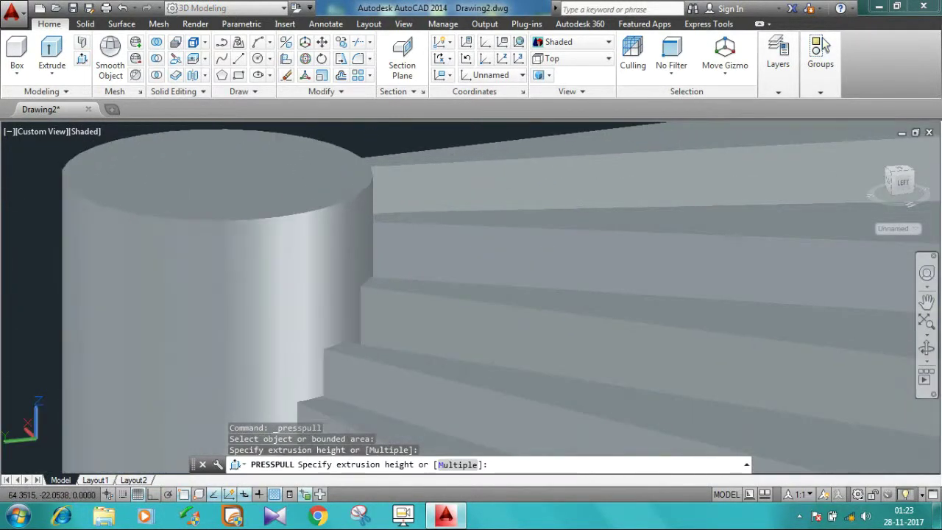
pyautogui.click(368, 162)
pyautogui.scroll(-2, 436, 154)
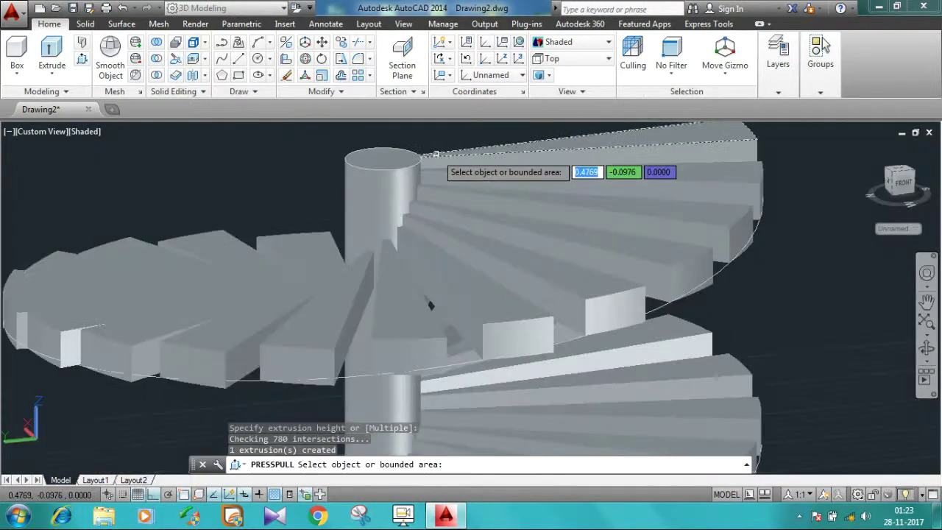
pyautogui.keyDown('shift'); pyautogui.moveTo(493, 177); pyautogui.dragTo(542, 206, button='middle'); pyautogui.keyUp('shift')
pyautogui.scroll(2, 542, 206)
pyautogui.scroll(-2, 530, 206)
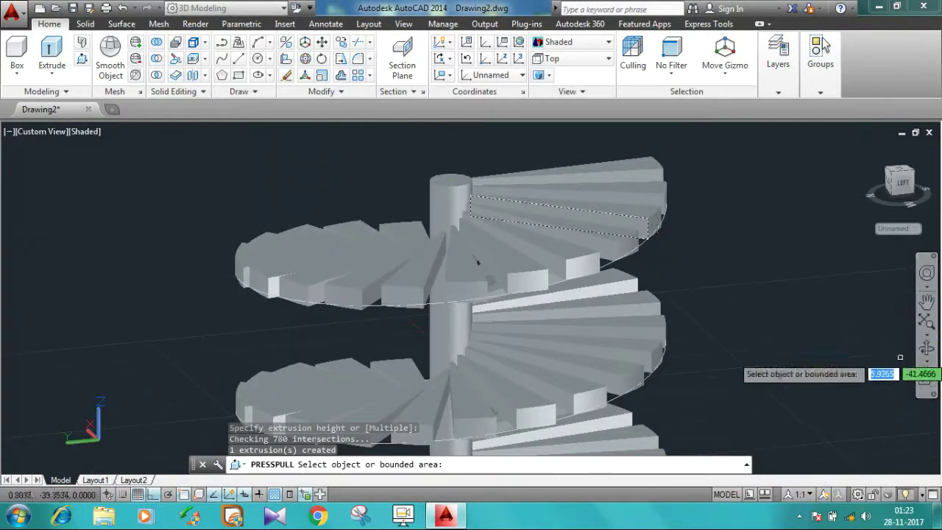
# Orbit around the staircase to check the column from the side and from above.
pyautogui.click(926, 348)
pyautogui.moveTo(515, 331)
pyautogui.mouseDown()
pyautogui.moveTo(645, 275)
pyautogui.moveTo(330, 290)
pyautogui.moveTo(382, 251)
pyautogui.moveTo(385, 275)
pyautogui.moveTo(287, 307)
pyautogui.moveTo(449, 311)
pyautogui.moveTo(374, 261)
pyautogui.moveTo(498, 231)
pyautogui.moveTo(549, 257)
pyautogui.moveTo(507, 199)
pyautogui.moveTo(427, 265)
pyautogui.moveTo(496, 273)
pyautogui.mouseUp()
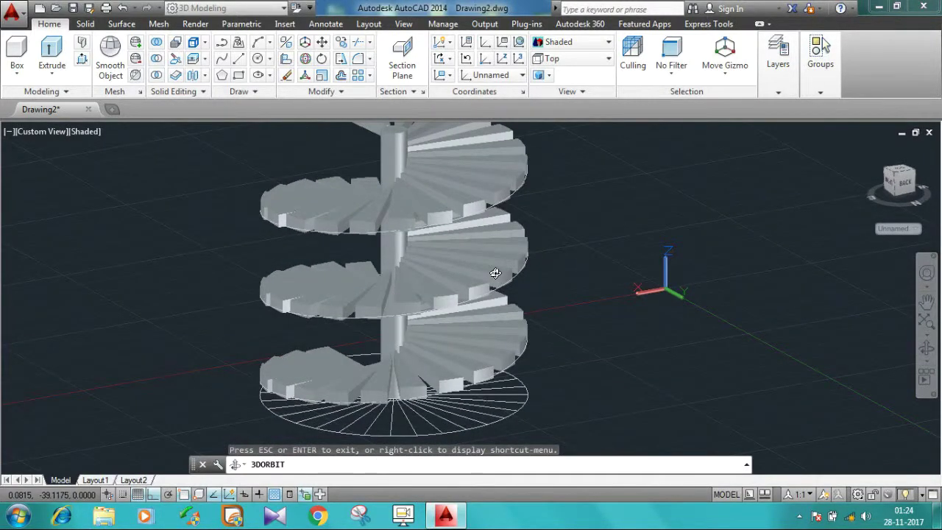
pyautogui.press('Escape')
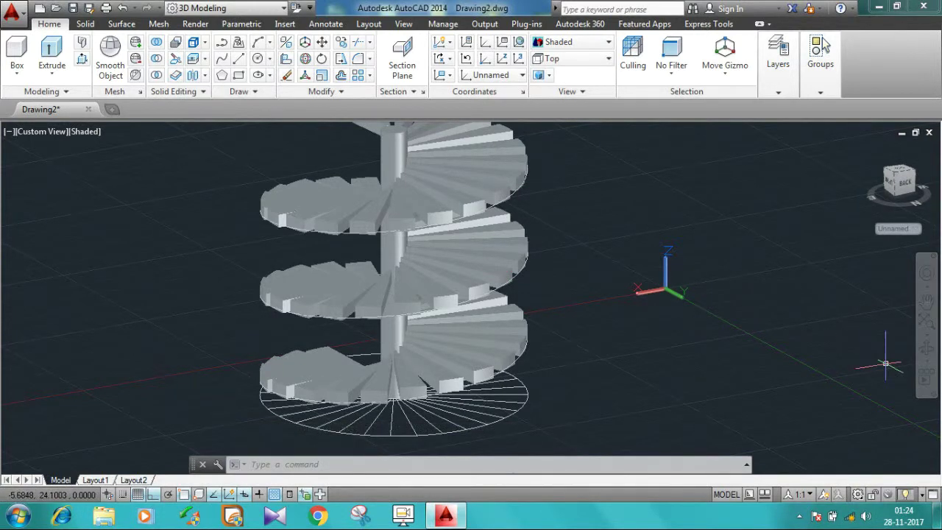
pyautogui.click(926, 348)
pyautogui.moveTo(540, 295)
pyautogui.mouseDown()
pyautogui.moveTo(315, 218)
pyautogui.moveTo(681, 236)
pyautogui.moveTo(366, 310)
pyautogui.mouseUp()
pyautogui.moveTo(354, 284); pyautogui.dragTo(371, 304)
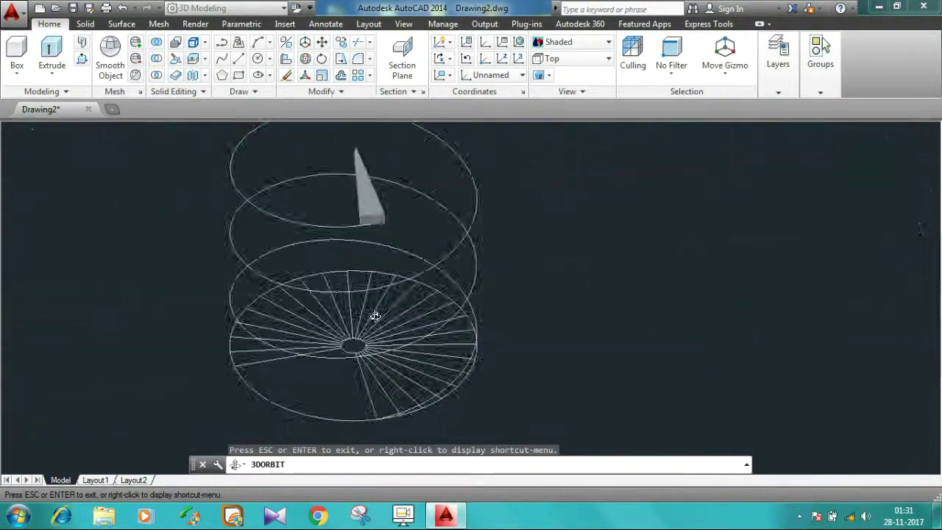
# Switch to the Conceptual visual style and orbit the stair from a top to a side view.
pyautogui.press('Escape')
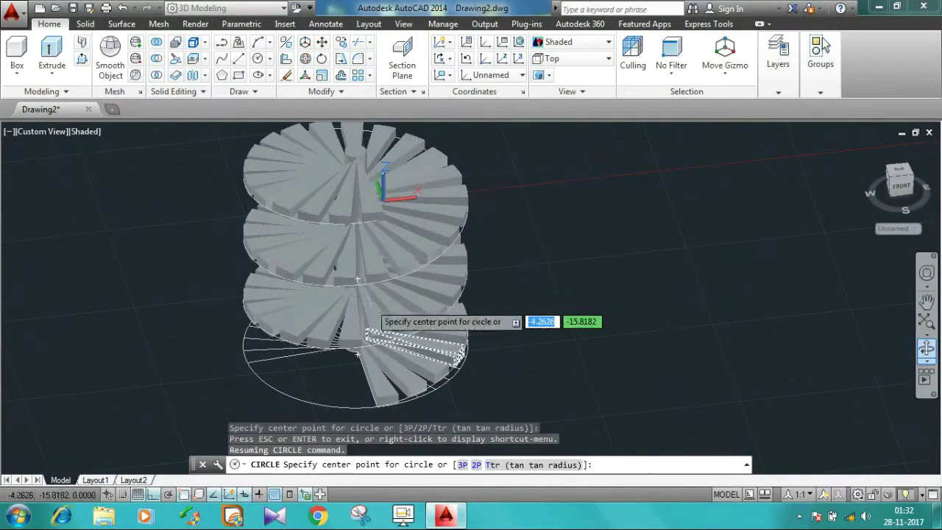
pyautogui.click(571, 42)
pyautogui.click(612, 78)
pyautogui.click(926, 348)
pyautogui.moveTo(478, 323)
pyautogui.mouseDown()
pyautogui.moveTo(478, 269)
pyautogui.moveTo(479, 347)
pyautogui.mouseUp()
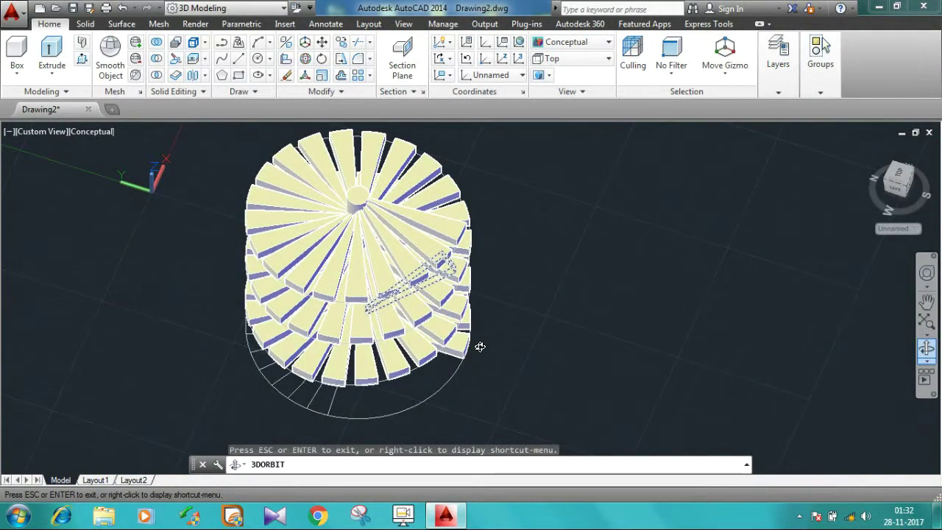
pyautogui.moveTo(350, 198)
pyautogui.mouseDown()
pyautogui.moveTo(385, 357)
pyautogui.moveTo(365, 234)
pyautogui.moveTo(414, 393)
pyautogui.moveTo(418, 310)
pyautogui.mouseUp()
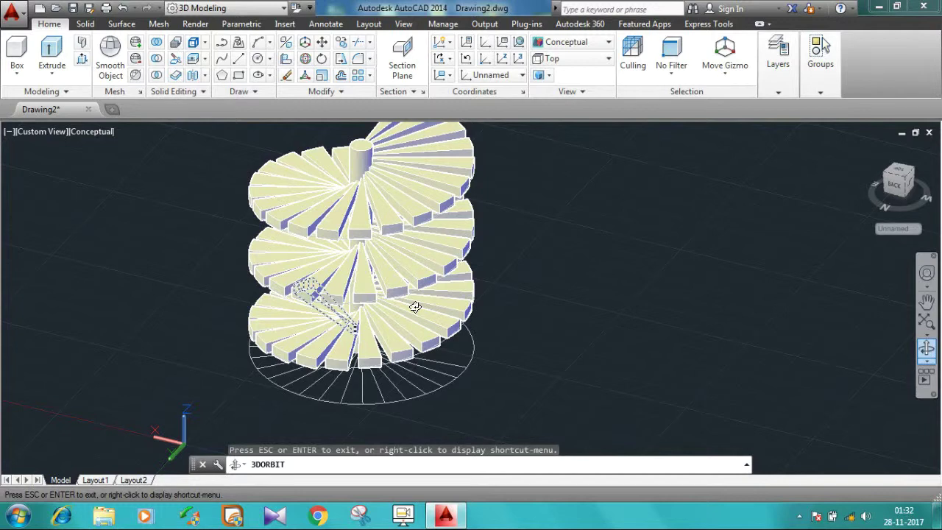
# Extrude the outer helix as a surface up to railing height.
pyautogui.press('Escape')
pyautogui.click(57, 70)
pyautogui.scroll(3, 406, 370)
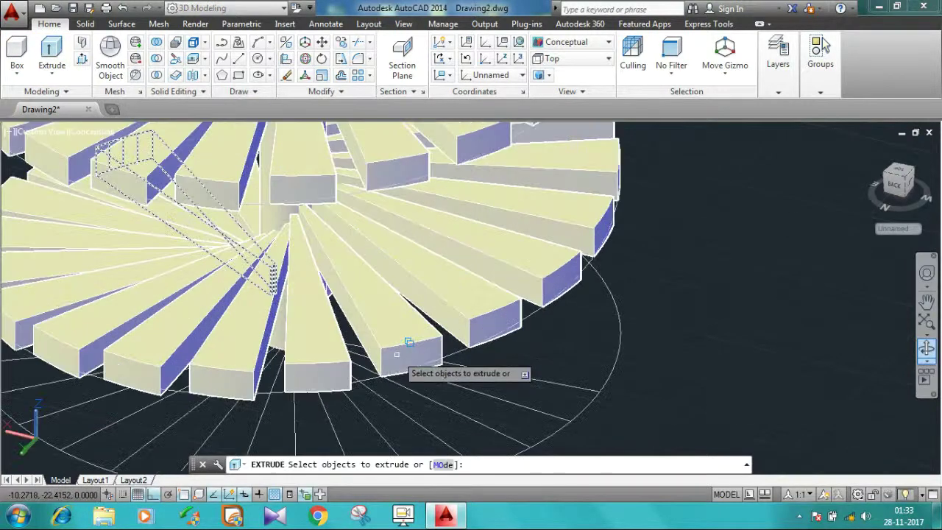
pyautogui.click(364, 381)
pyautogui.click(443, 465)
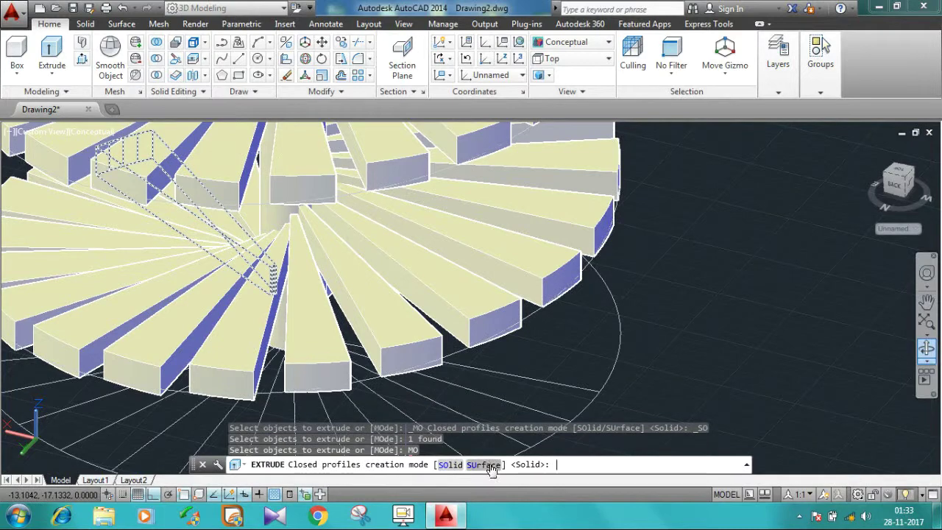
pyautogui.click(482, 465)
pyautogui.scroll(-5, 371, 171)
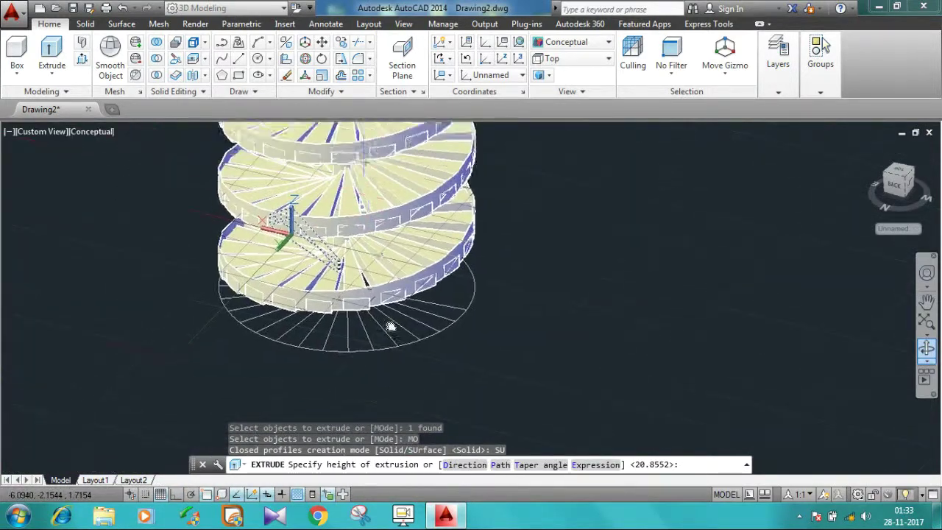
pyautogui.moveTo(410, 371); pyautogui.dragTo(401, 316, button='middle')
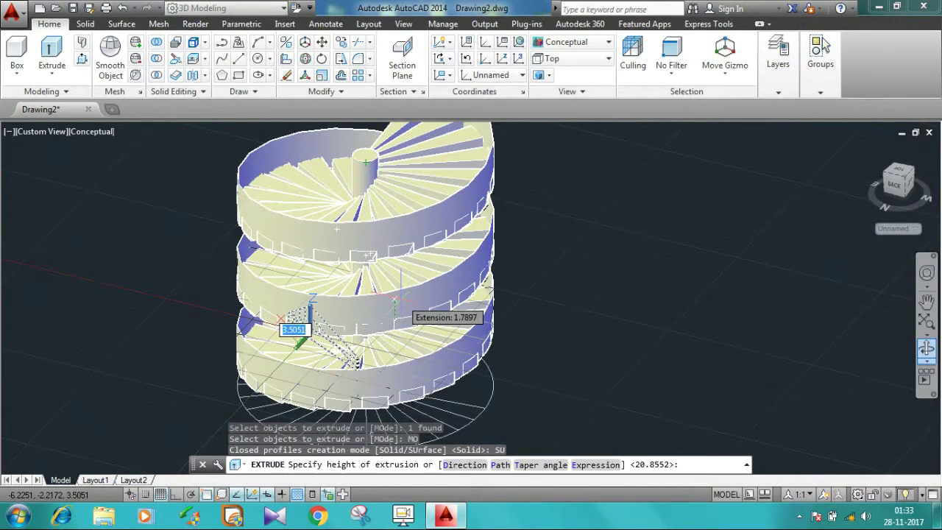
pyautogui.write('3')
pyautogui.press('Return')
# Orbit around the staircase to inspect the helical railing surface from the side.
pyautogui.moveTo(336, 331)
pyautogui.keyDown('shift'); pyautogui.mouseDown(button='middle')
pyautogui.moveTo(530, 273)
pyautogui.moveTo(594, 318)
pyautogui.moveTo(301, 244)
pyautogui.moveTo(195, 286)
pyautogui.moveTo(370, 241)
pyautogui.moveTo(262, 272)
pyautogui.moveTo(269, 262)
pyautogui.mouseUp(button='middle'); pyautogui.keyUp('shift')
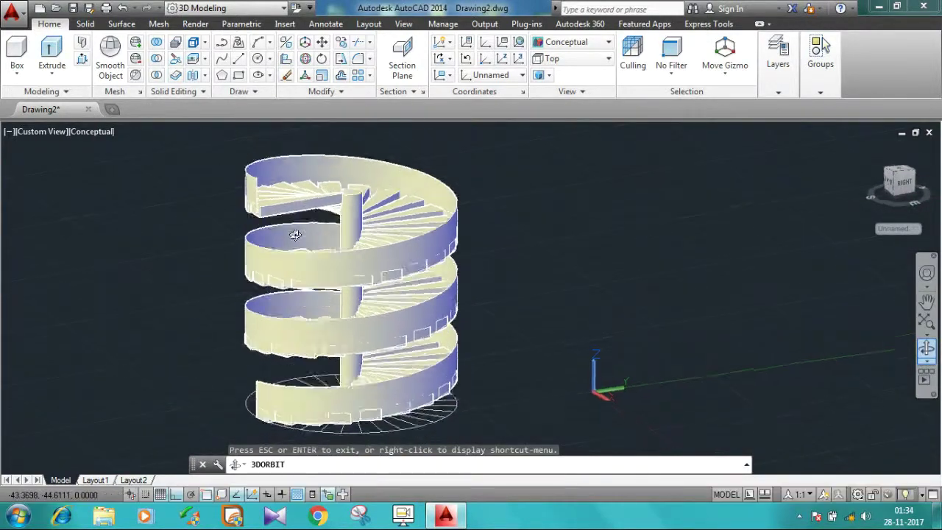
pyautogui.moveTo(269, 262)
pyautogui.mouseDown()
pyautogui.moveTo(280, 271)
pyautogui.moveTo(326, 263)
pyautogui.moveTo(316, 267)
pyautogui.moveTo(475, 233)
pyautogui.moveTo(479, 265)
pyautogui.mouseUp()
pyautogui.press('Escape')
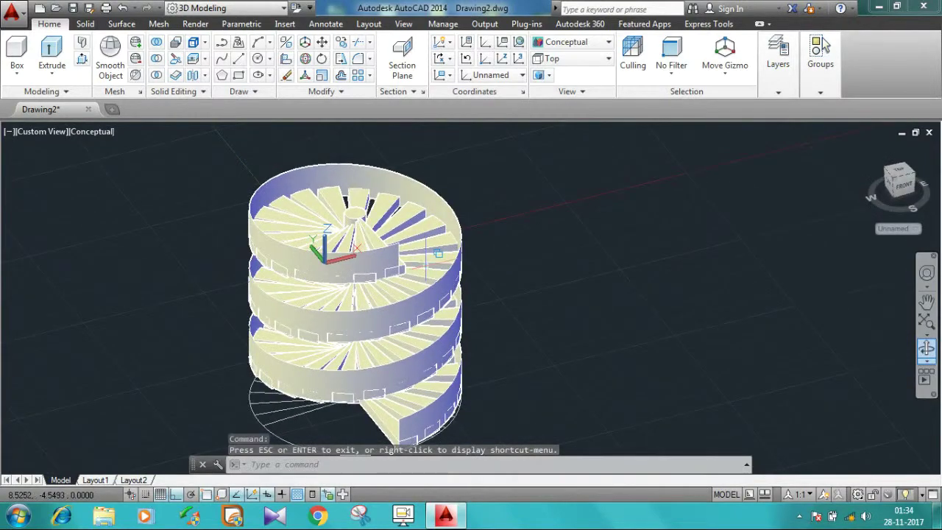
# Set the spacing between the arrayed stair steps to 1 unit.
pyautogui.click(390, 175)
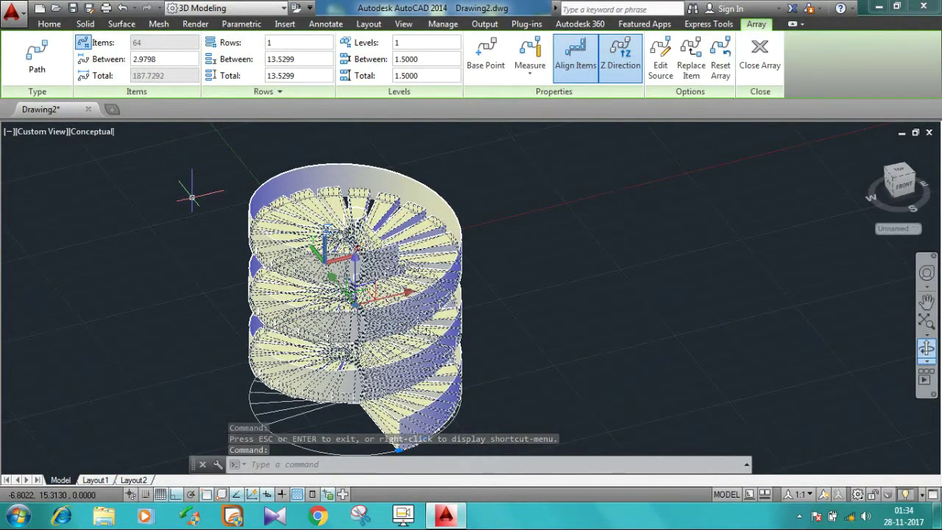
pyautogui.press('Escape')
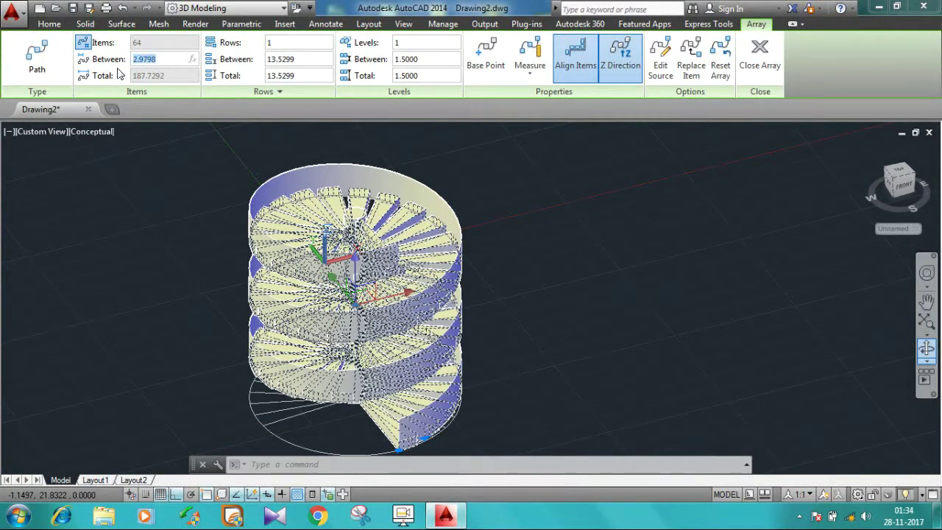
pyautogui.write('1')
pyautogui.press('Return')
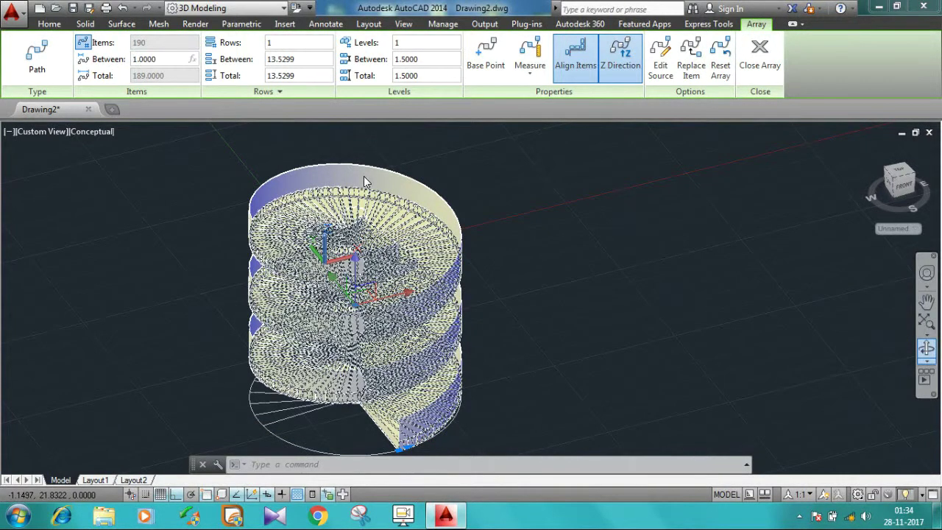
pyautogui.press('Escape')
# Change the step array spacing to 4 units, leaving 48 steps along the helix.
pyautogui.click(930, 356)
pyautogui.moveTo(400, 280); pyautogui.dragTo(412, 250)
pyautogui.scroll(3, 420, 235)
pyautogui.scroll(2, 419, 237)
pyautogui.scroll(-3, 420, 237)
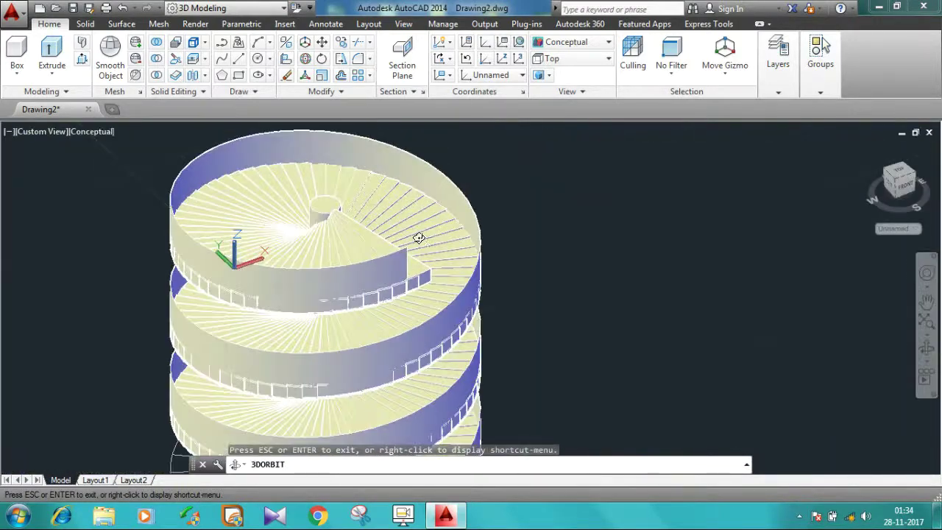
pyautogui.press('Escape')
pyautogui.click(416, 237)
pyautogui.write('4')
pyautogui.press('Return')
# Orbit around the finished staircase to view the respaced steps.
pyautogui.click(930, 357)
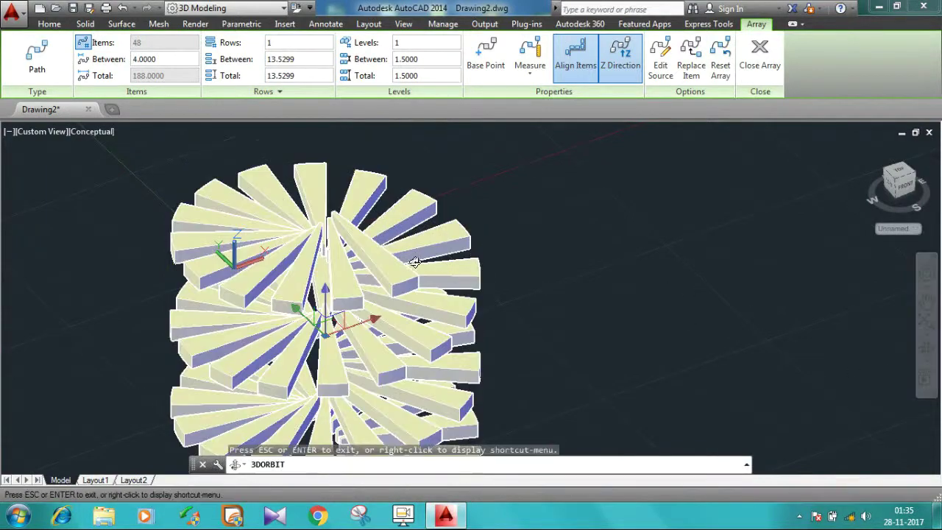
pyautogui.press('Escape')
pyautogui.press('Escape')
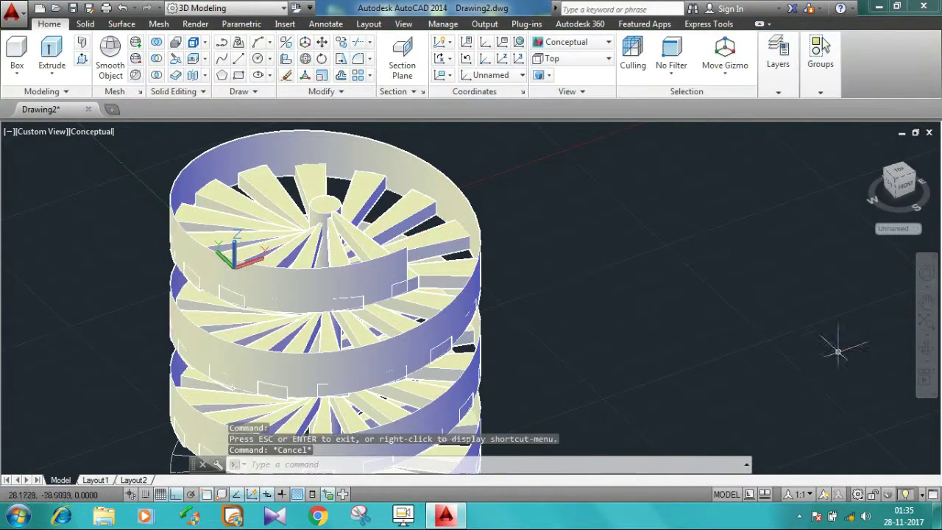
pyautogui.click(926, 349)
pyautogui.moveTo(432, 310)
pyautogui.mouseDown()
pyautogui.moveTo(357, 265)
pyautogui.moveTo(221, 273)
pyautogui.moveTo(96, 322)
pyautogui.moveTo(314, 289)
pyautogui.mouseUp()
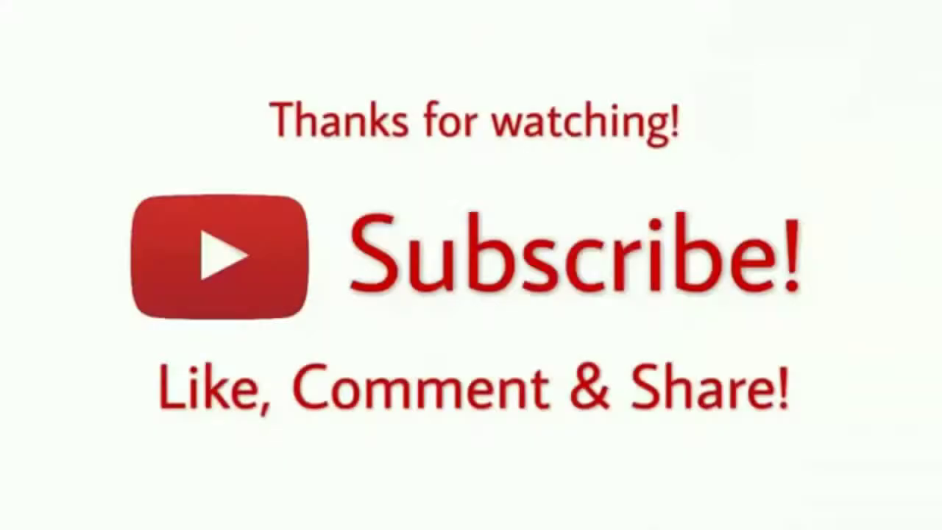